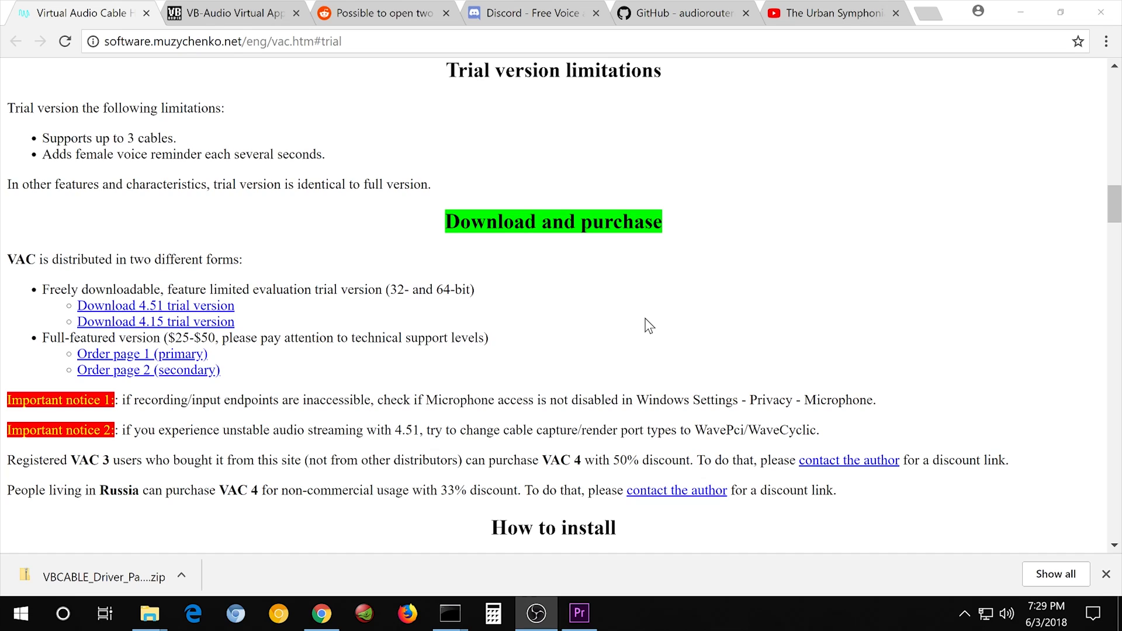
# Highlight the trial limitation about the female voice reminder on the Virtual Audio Cable page.
pyautogui.click(649, 326)
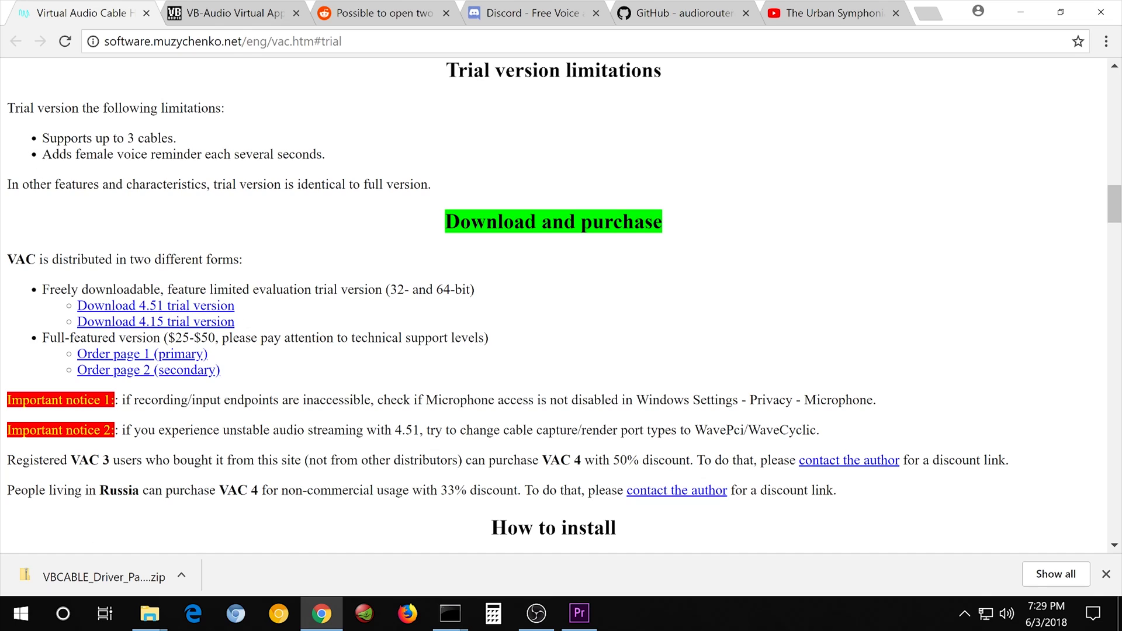
pyautogui.moveTo(42, 155); pyautogui.dragTo(317, 155)
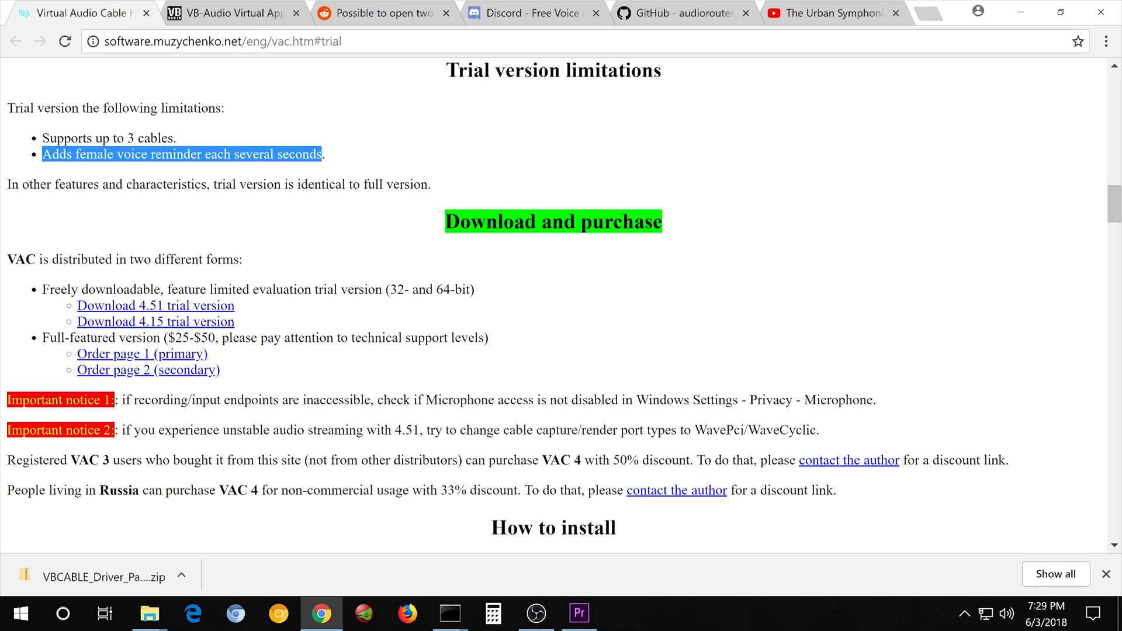
pyautogui.click(351, 282)
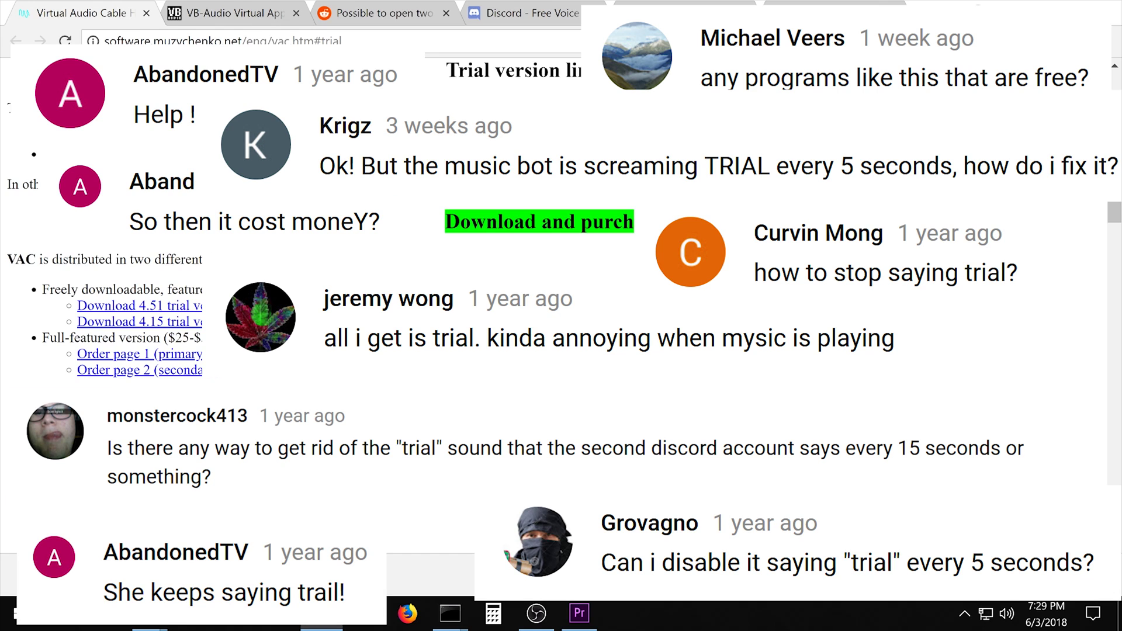
# Download VBCABLE_Driver_Pack43.zip from the VB-Audio website and show the file in its download folder.
pyautogui.click(244, 17)
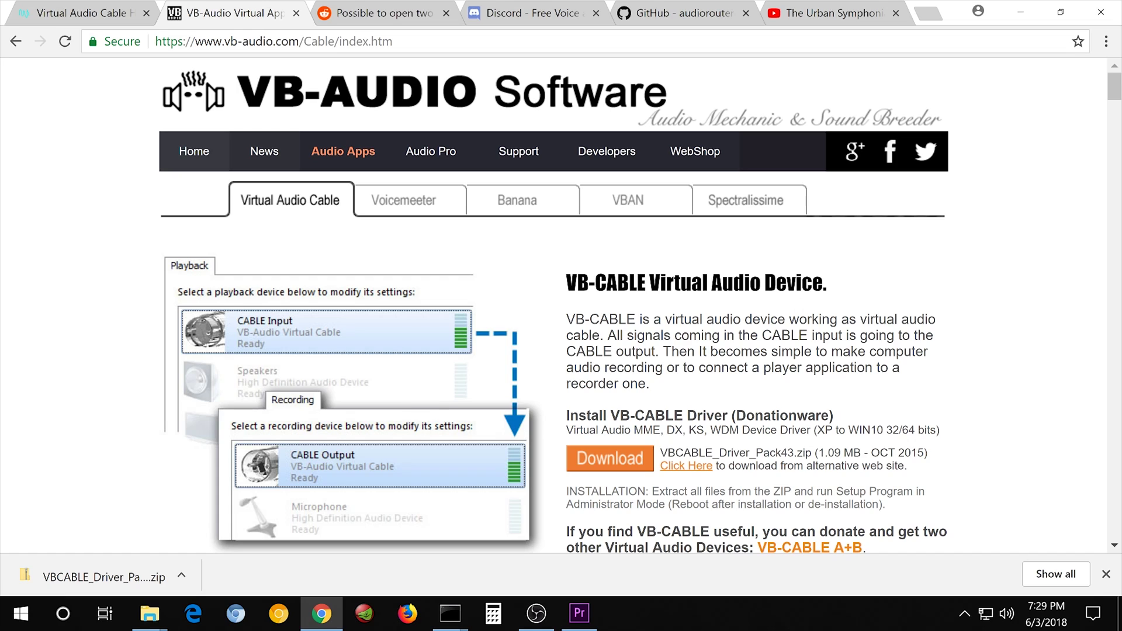
pyautogui.click(624, 470)
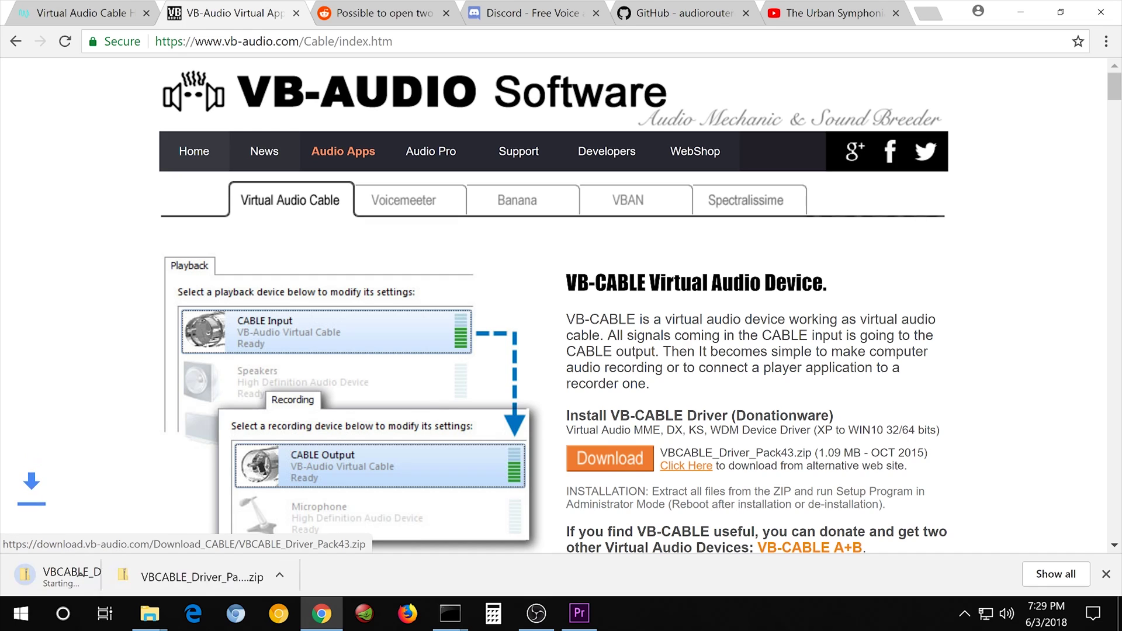
pyautogui.click(181, 577)
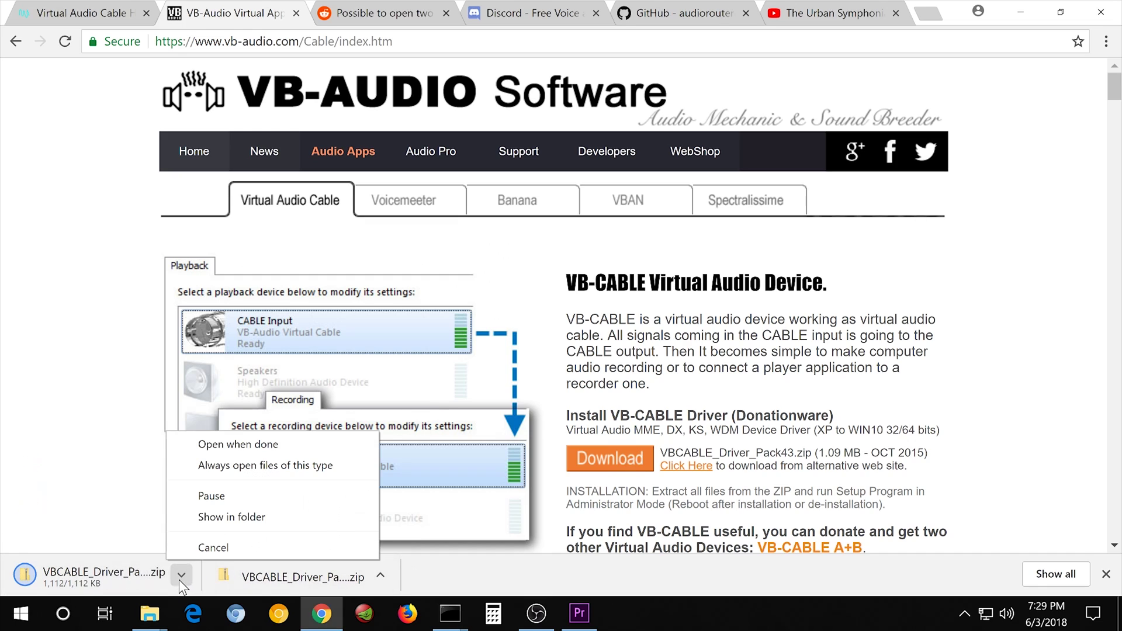
pyautogui.click(251, 526)
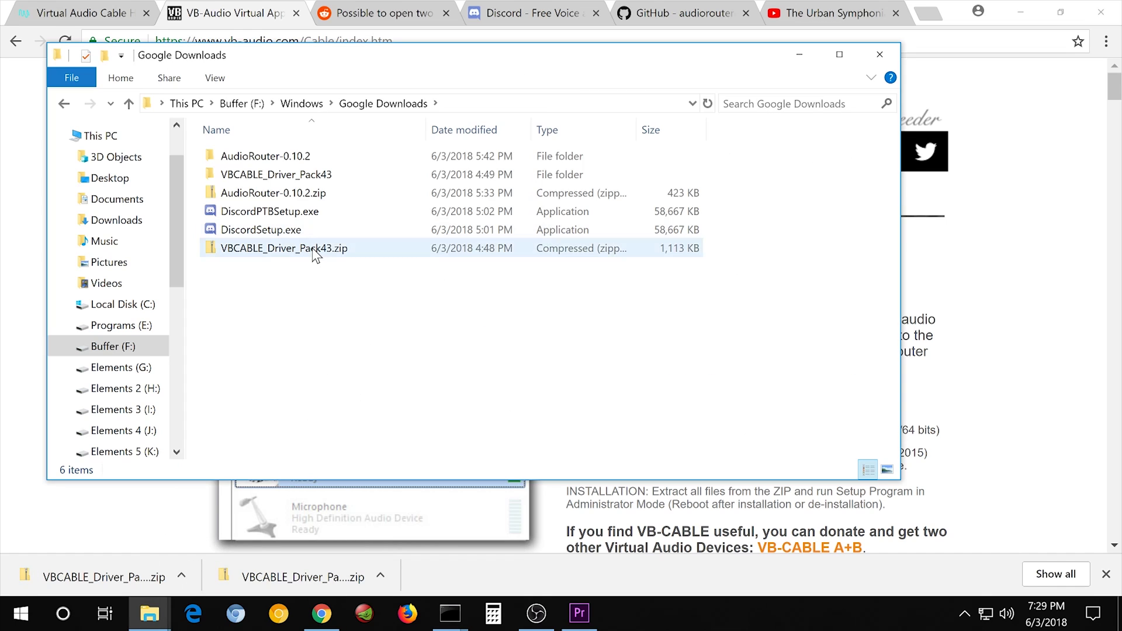
# Open the extracted VBCABLE_Driver_Pack43 folder in Google Downloads.
pyautogui.click(312, 248)
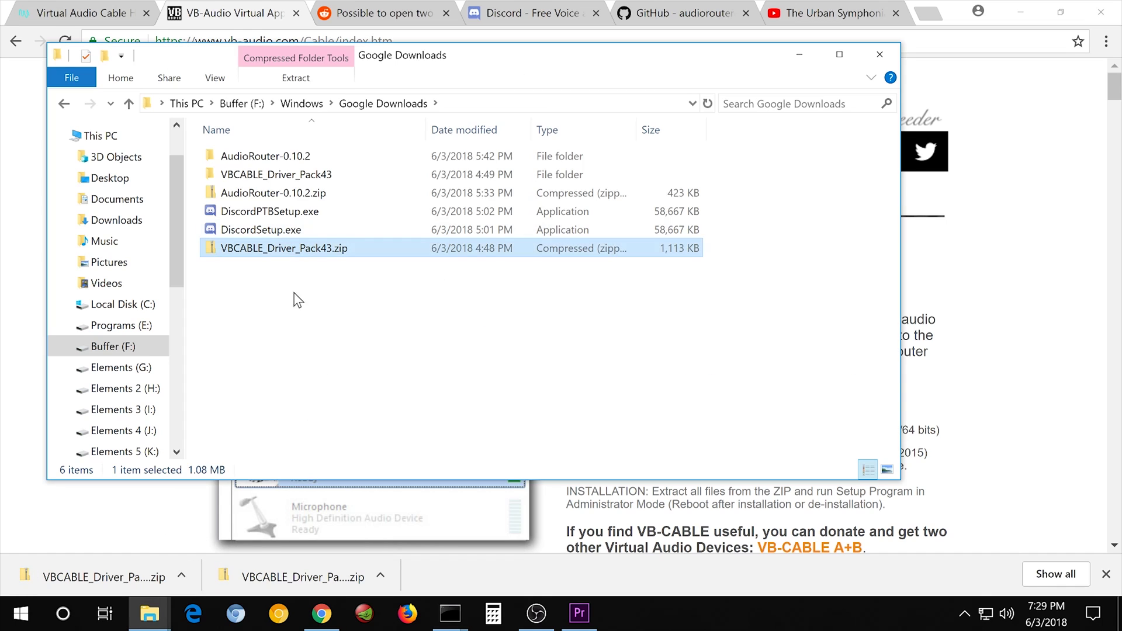
pyautogui.rightClick(308, 245)
pyautogui.click(235, 317)
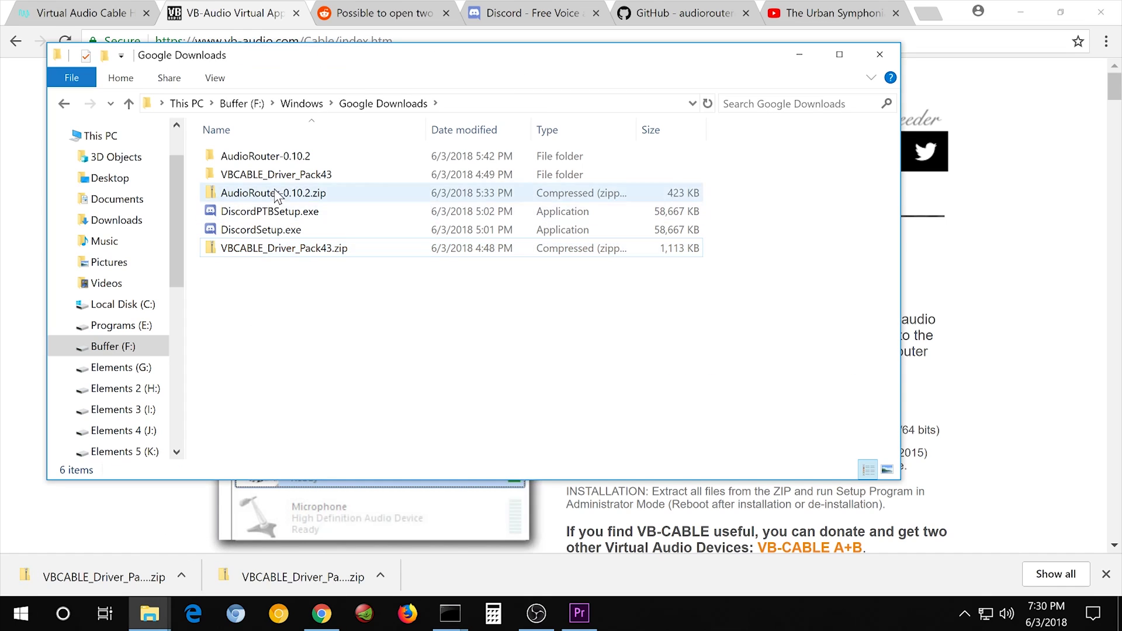
pyautogui.click(287, 174)
pyautogui.doubleClick(331, 175)
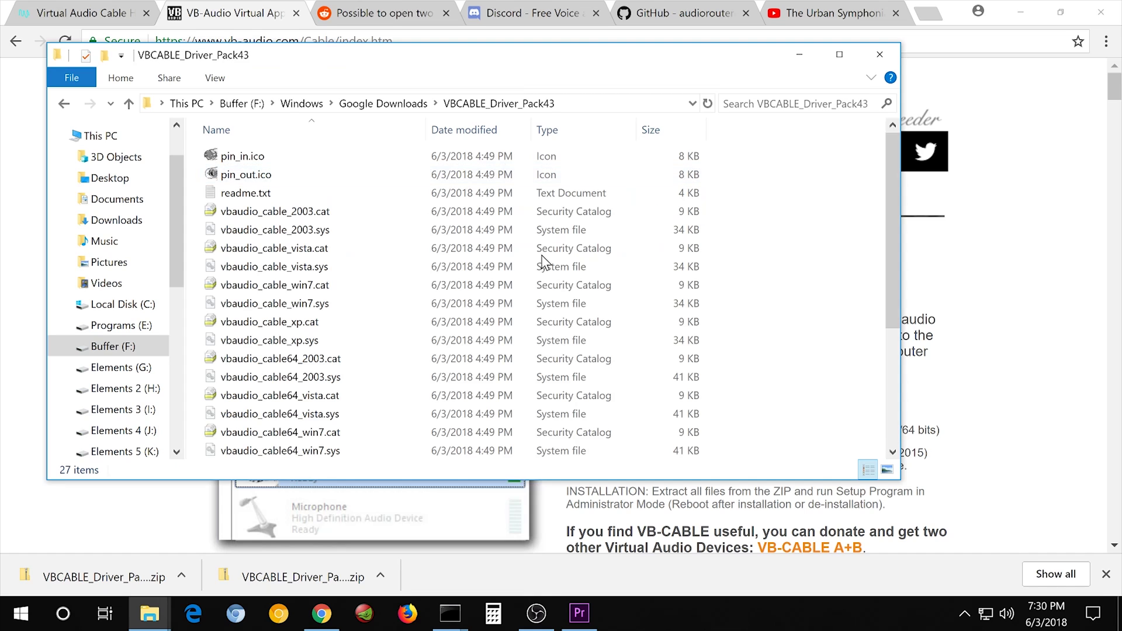
# Launch the 64-bit installer VBCABLE_Setup_x64.exe and close its driver installation window.
pyautogui.scroll(-3, 336, 257)
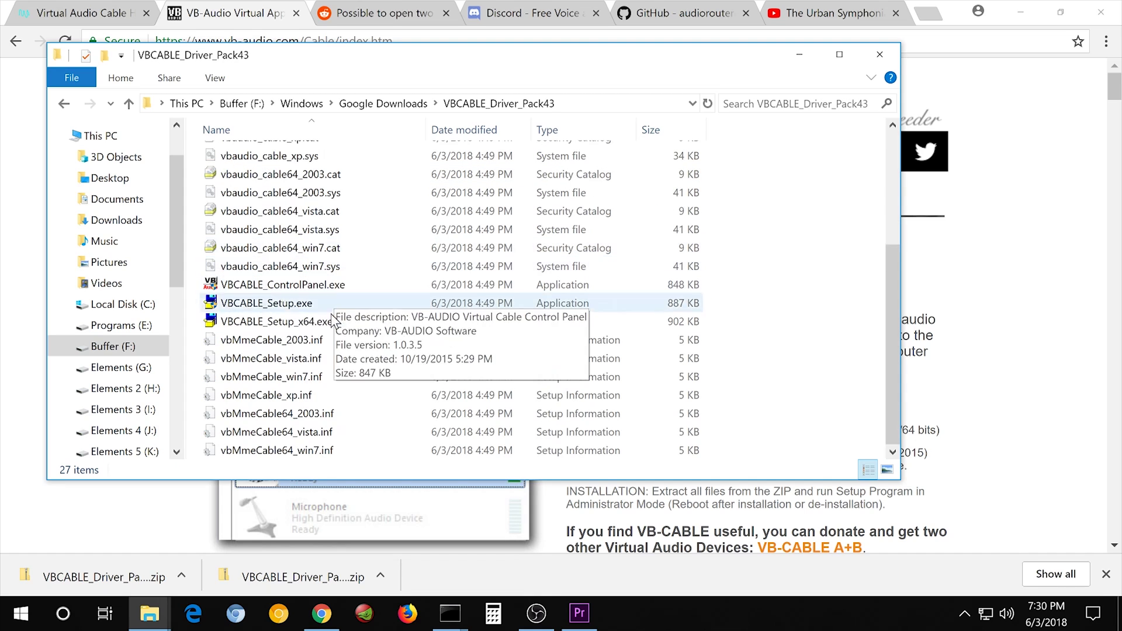
pyautogui.doubleClick(269, 323)
pyautogui.click(640, 333)
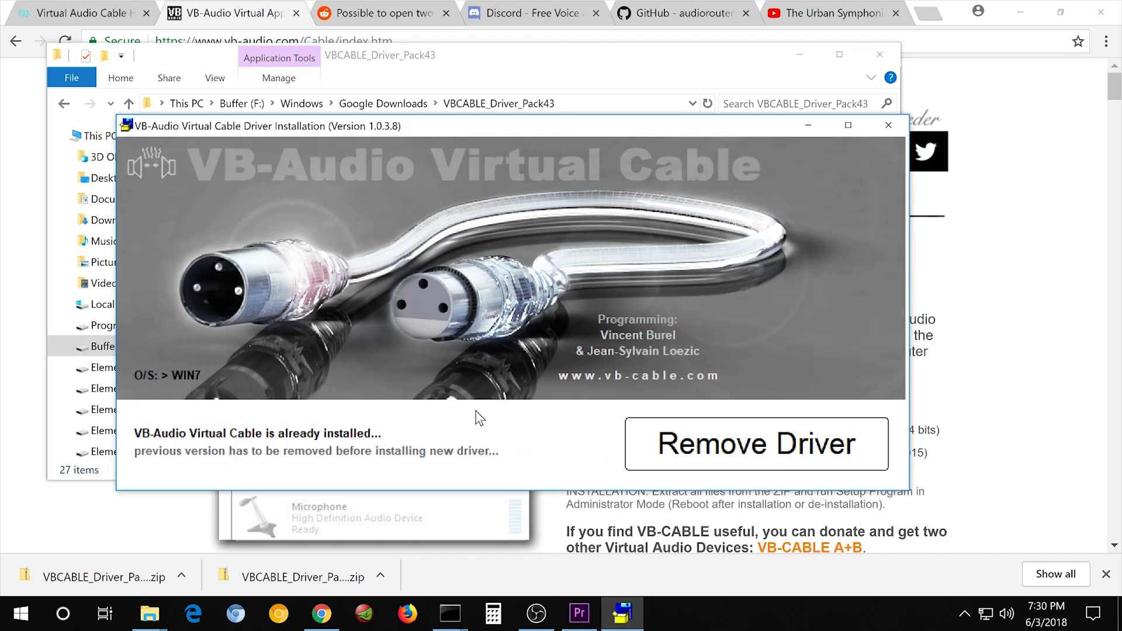
pyautogui.click(893, 126)
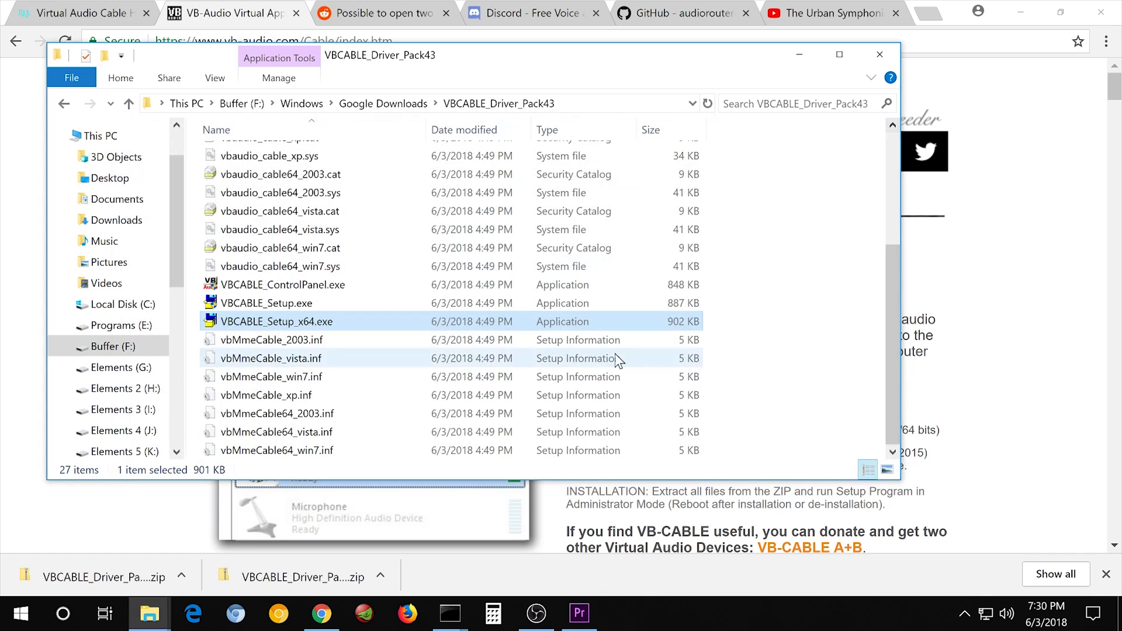
# Relaunch VBCABLE_Setup_x64.exe, then close the installer and the driver pack folder without removing the driver.
pyautogui.rightClick(276, 324)
pyautogui.click(391, 37)
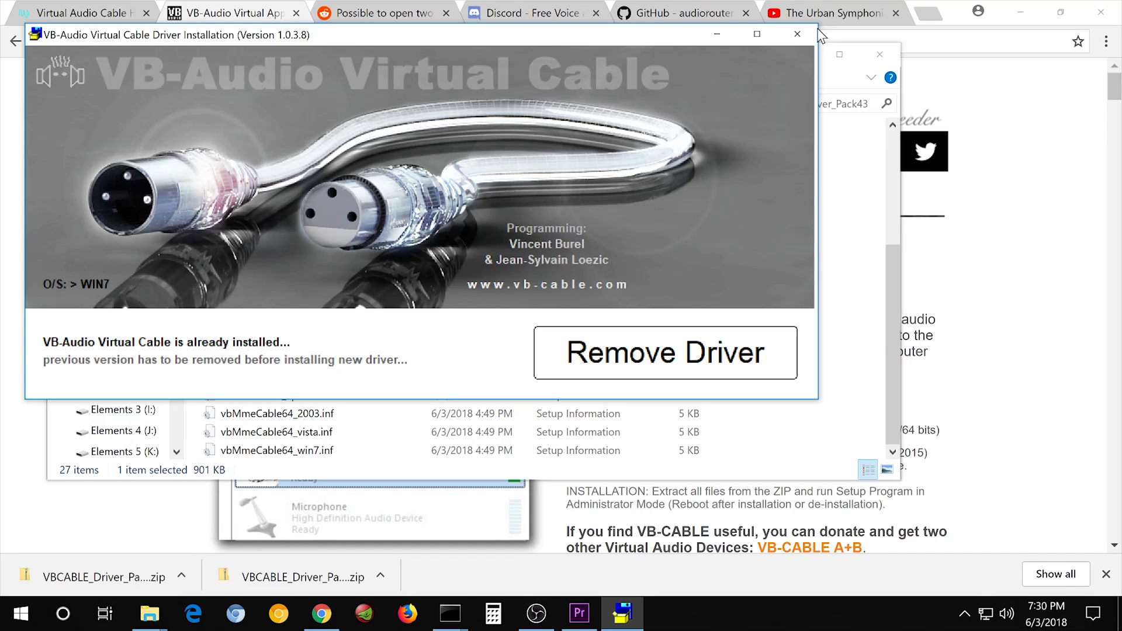
pyautogui.click(797, 34)
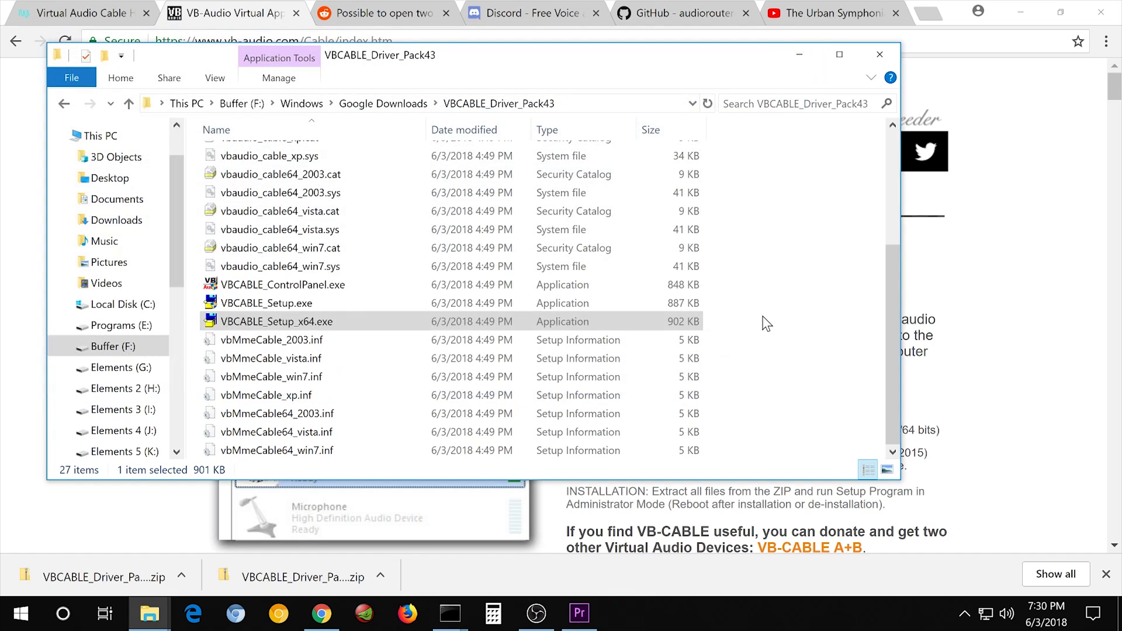
pyautogui.click(792, 259)
pyautogui.click(879, 55)
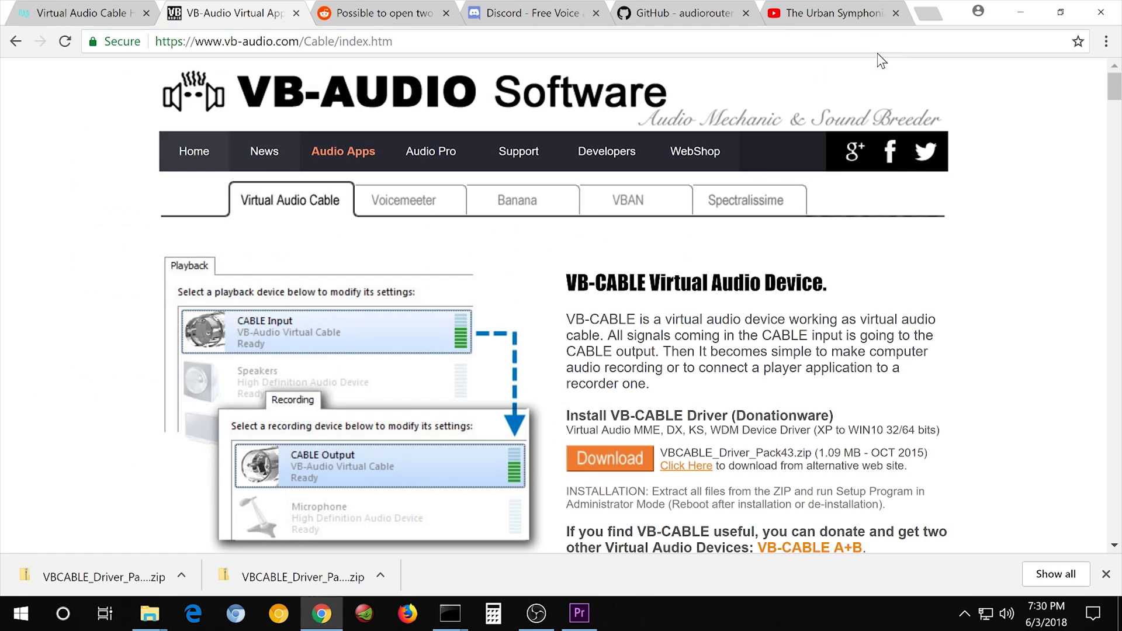
# Open the Windows playback device list and select CABLE Input of the VB-Audio Virtual Cable.
pyautogui.rightClick(1006, 613)
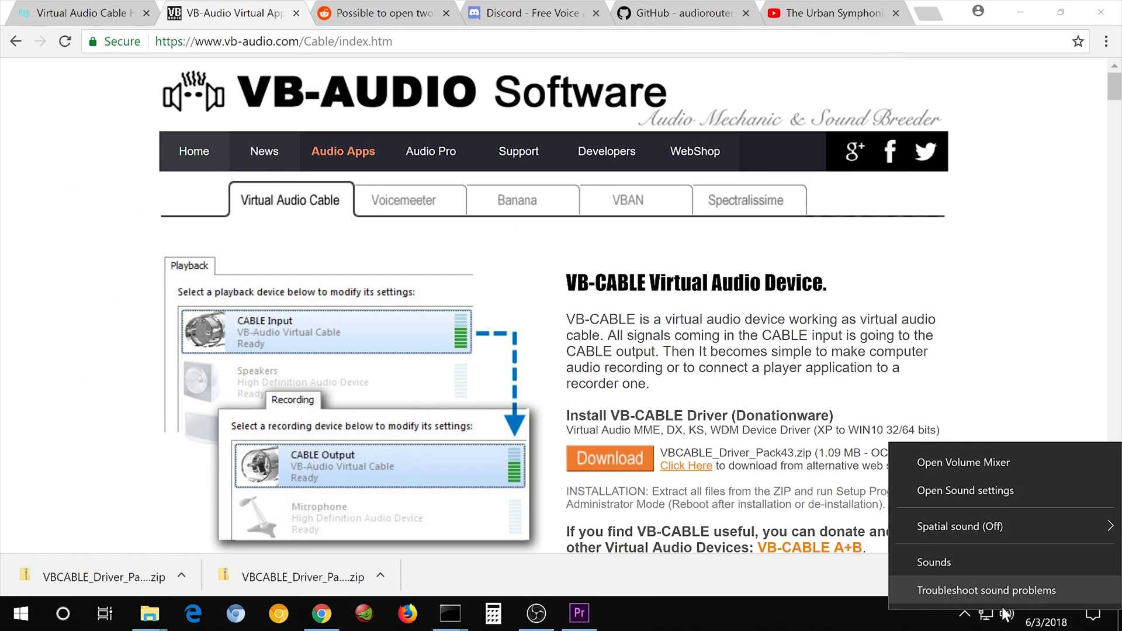
pyautogui.click(1006, 563)
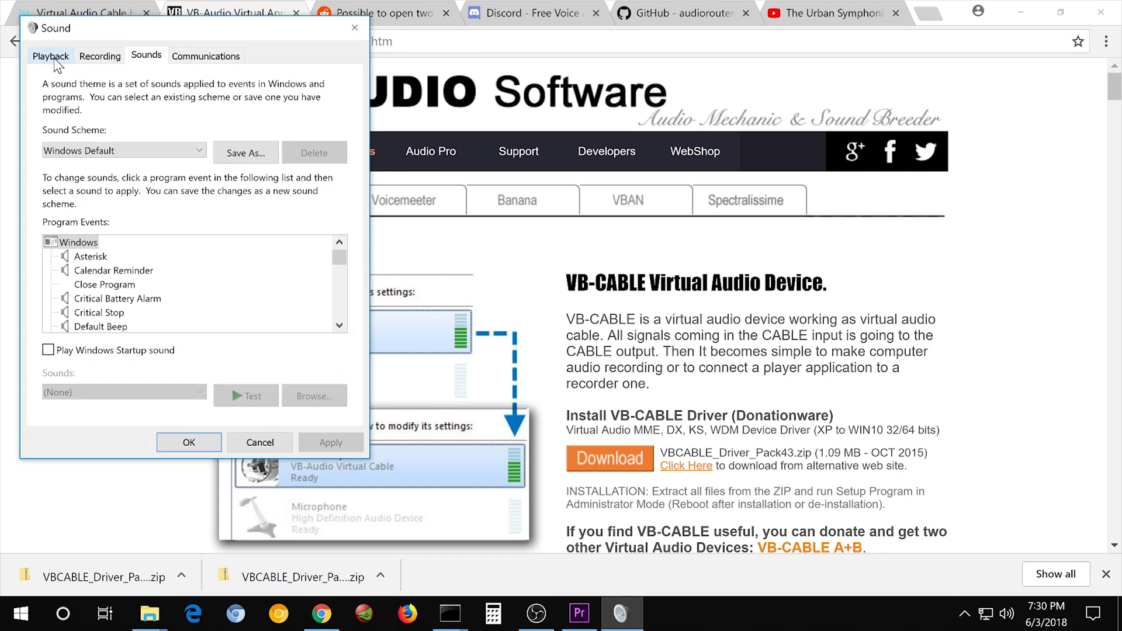
pyautogui.click(53, 57)
pyautogui.moveTo(117, 28); pyautogui.dragTo(564, 73)
pyautogui.scroll(-1, 592, 331)
pyautogui.scroll(-2, 579, 379)
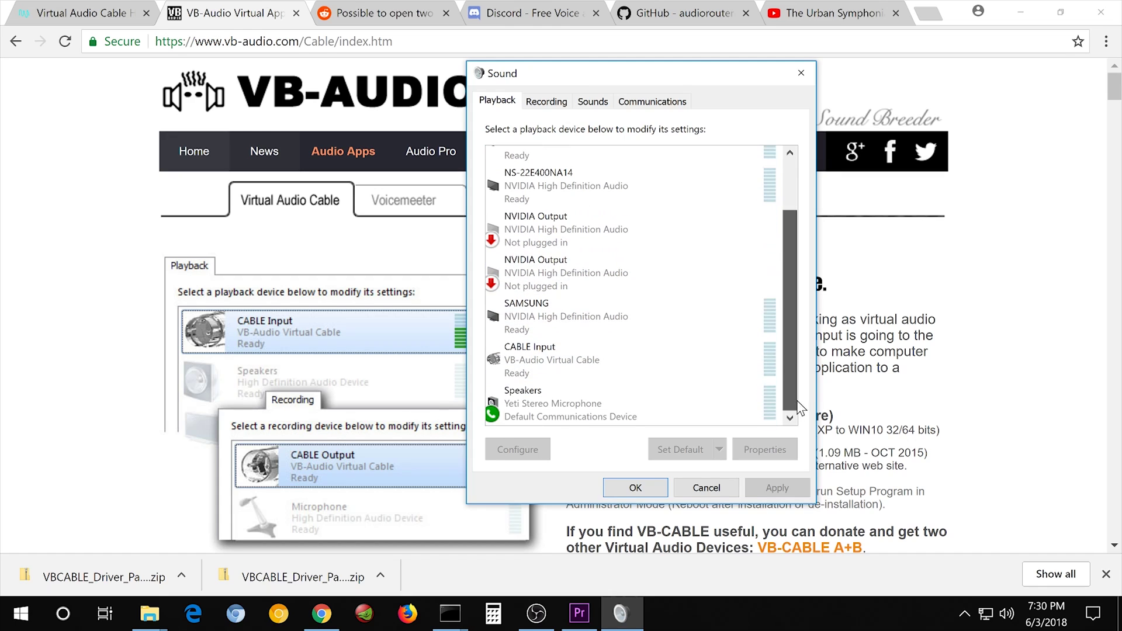
pyautogui.click(578, 377)
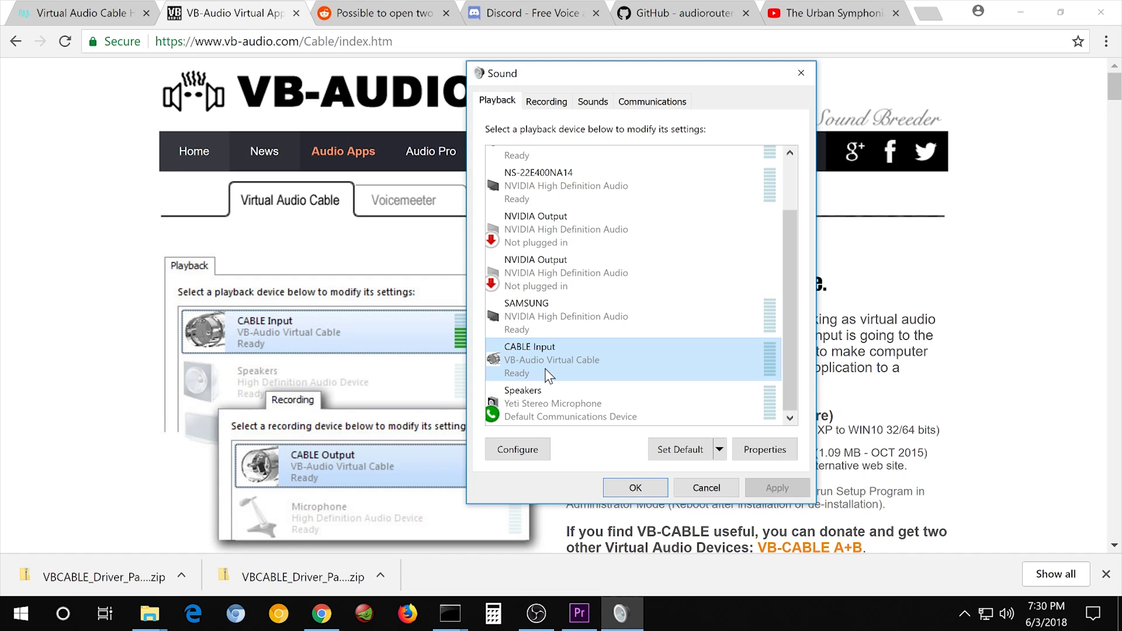
# Set CABLE Input of the VB-Audio Virtual Cable as the default playback device.
pyautogui.moveTo(790, 351); pyautogui.dragTo(804, 250)
pyautogui.click(536, 180)
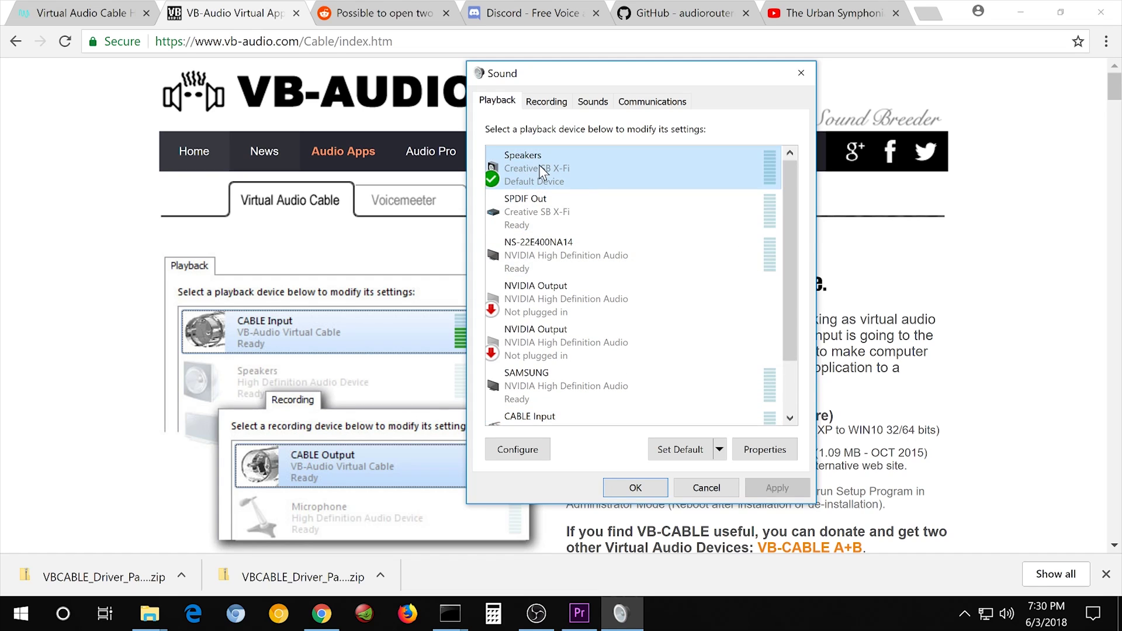
pyautogui.scroll(-1, 570, 371)
pyautogui.click(570, 372)
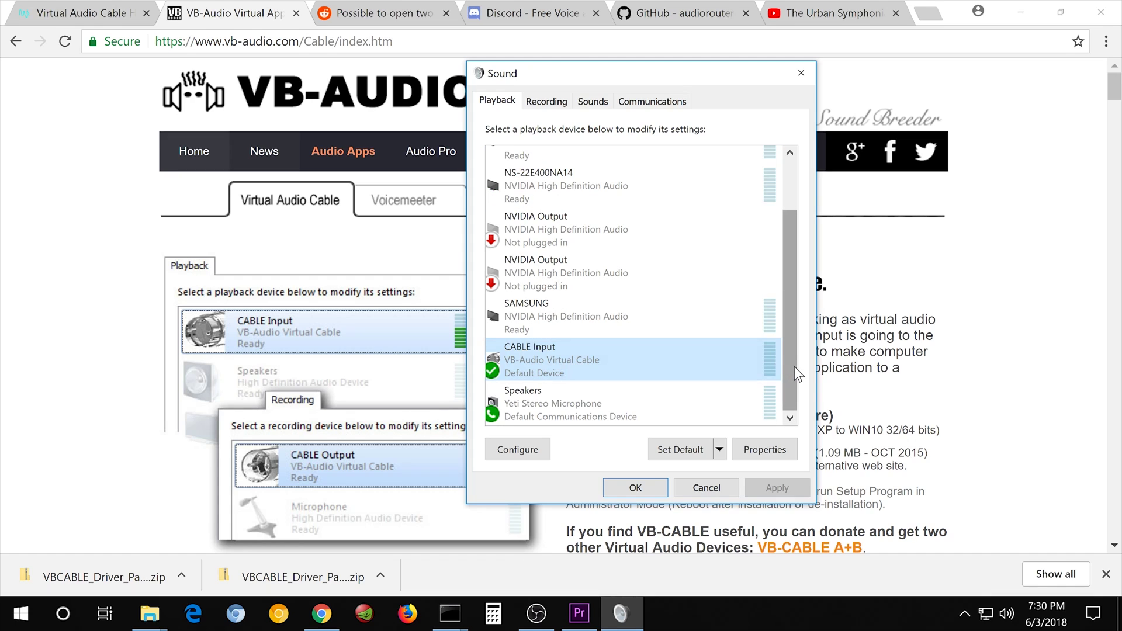
# Set the Creative SB X-Fi Speakers as the default playback device and accept the sound settings.
pyautogui.moveTo(795, 367); pyautogui.dragTo(816, 258)
pyautogui.rightClick(562, 181)
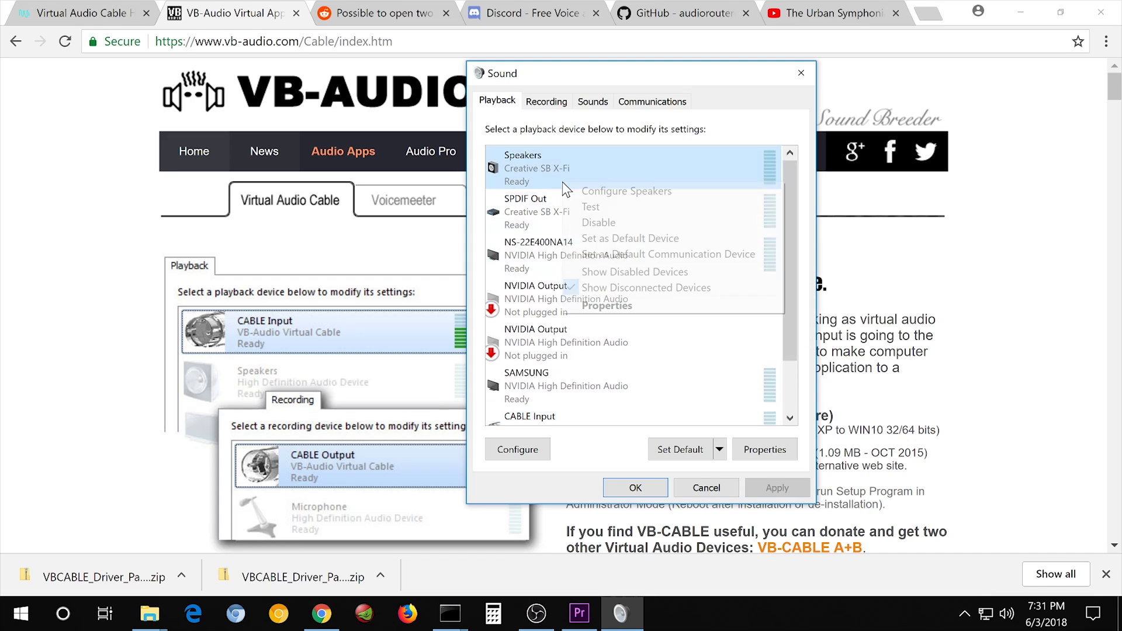
pyautogui.click(650, 241)
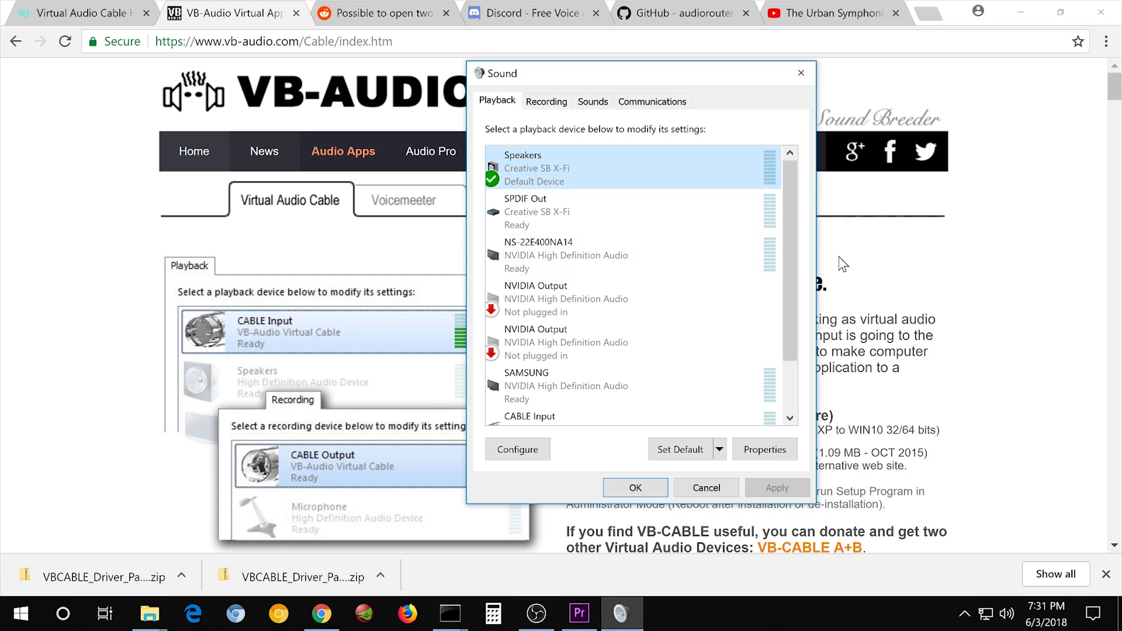
pyautogui.moveTo(786, 236); pyautogui.dragTo(791, 350)
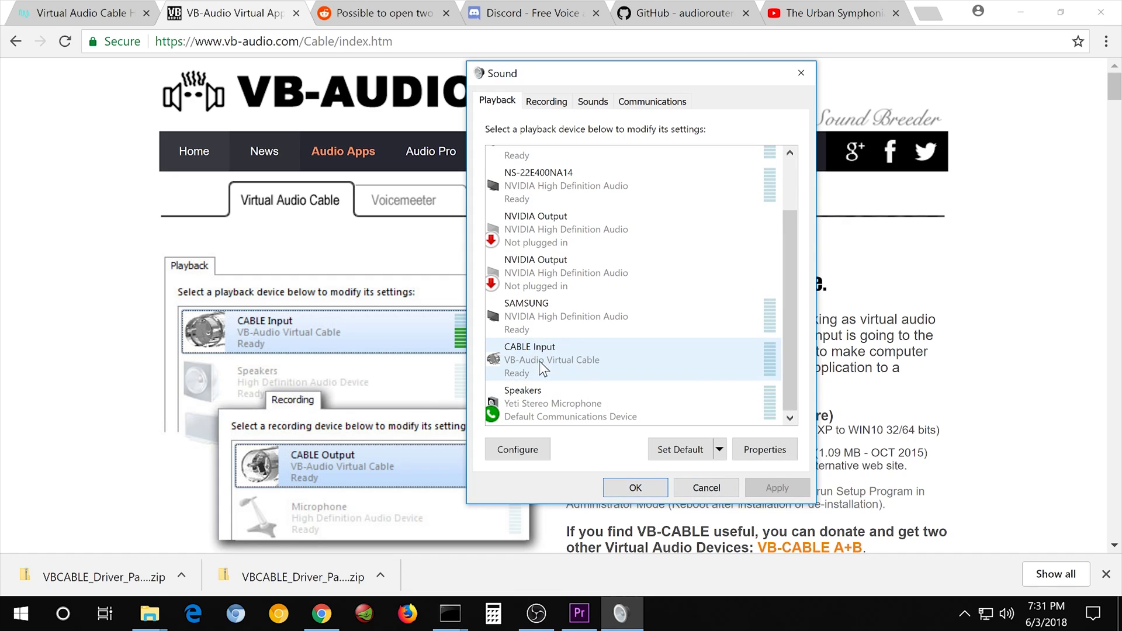
pyautogui.click(646, 489)
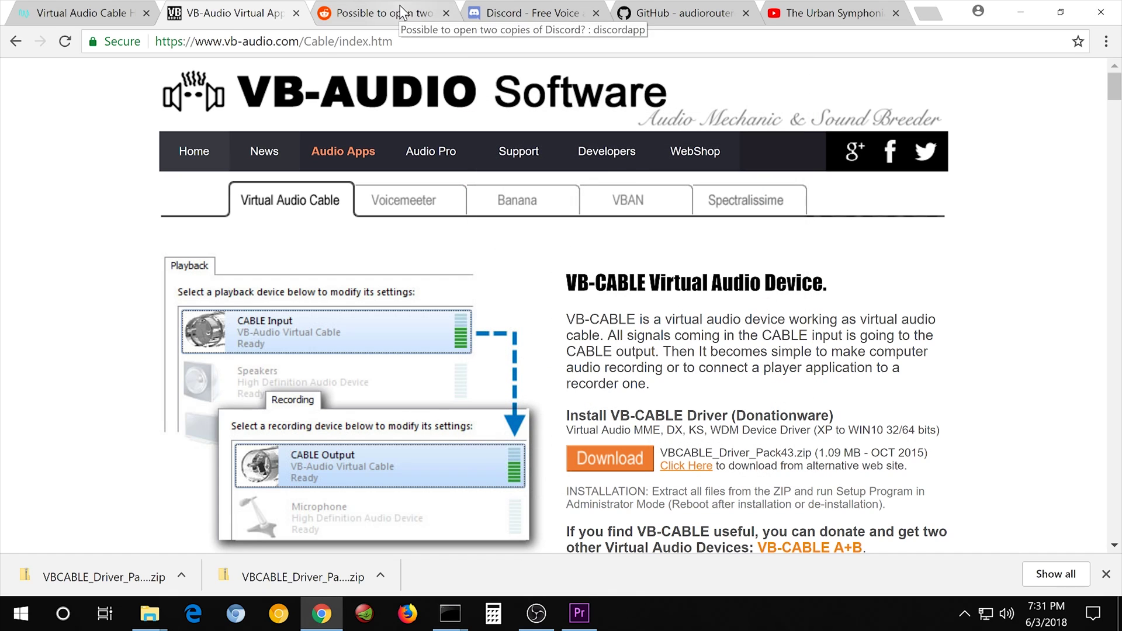
# Download the Discord Public Test Build for Windows from Discord's download page and show DiscordPTBSetup.exe in its folder.
pyautogui.click(399, 5)
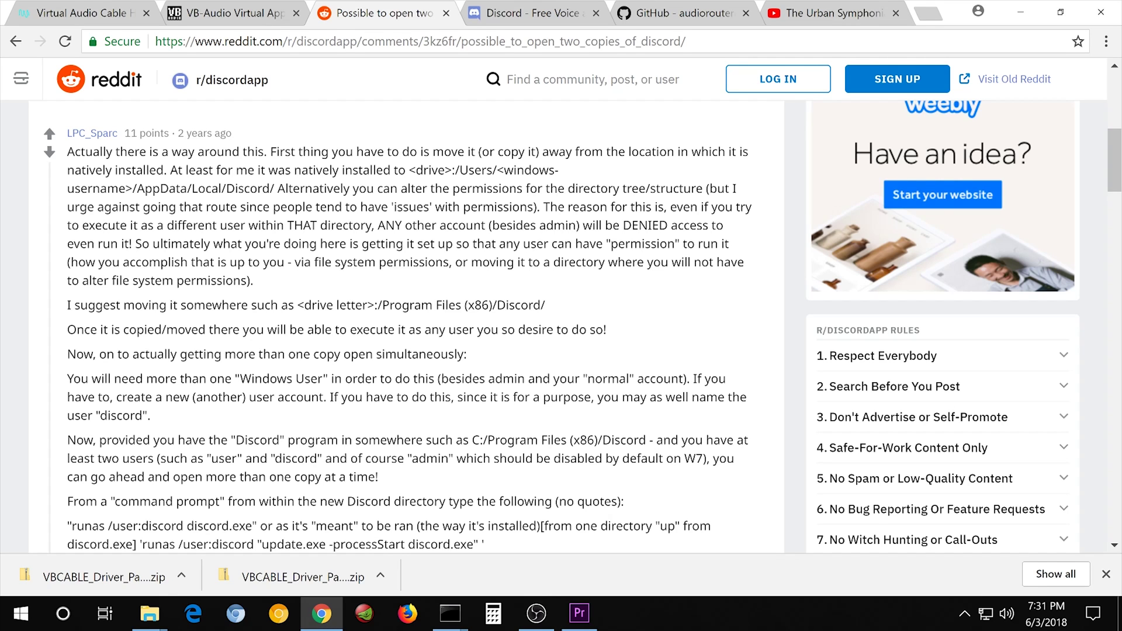
pyautogui.click(548, 14)
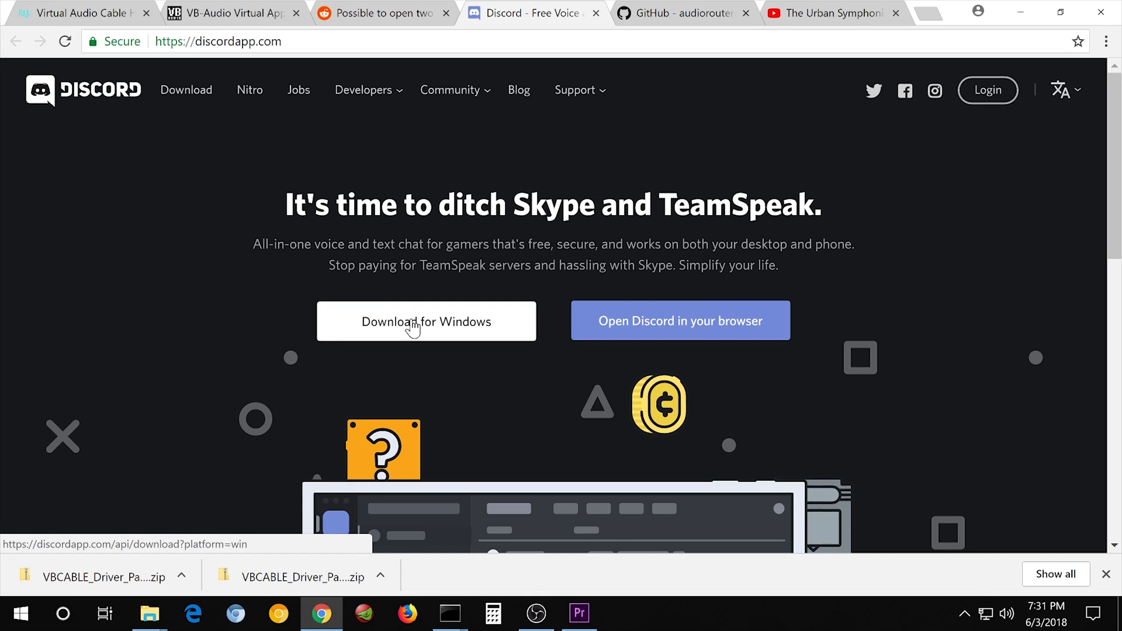
pyautogui.click(197, 96)
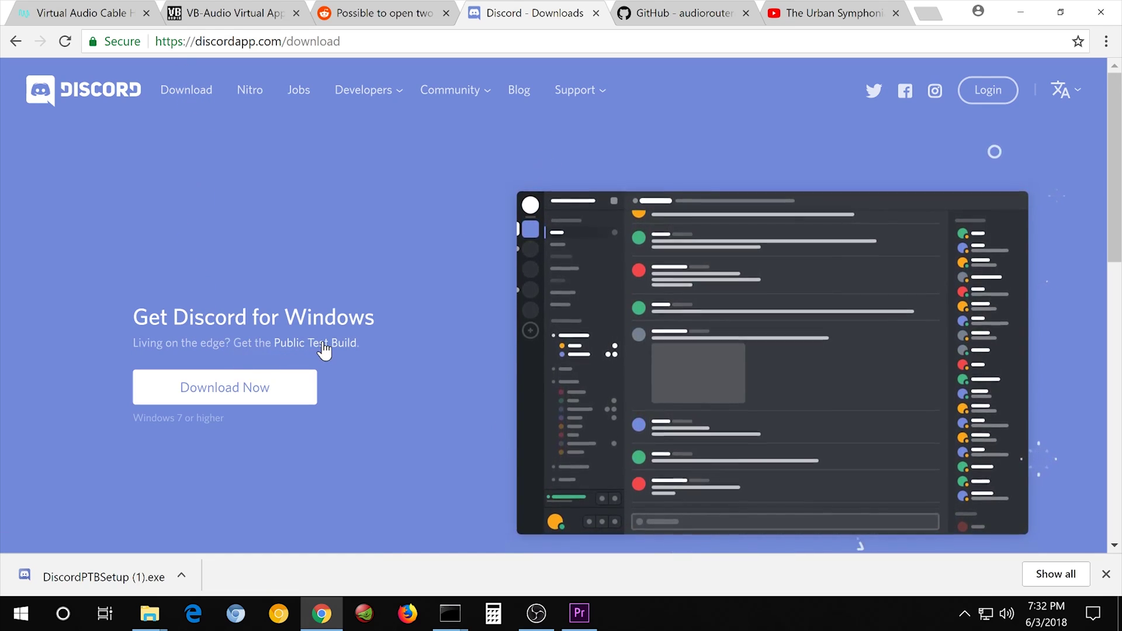
pyautogui.click(324, 346)
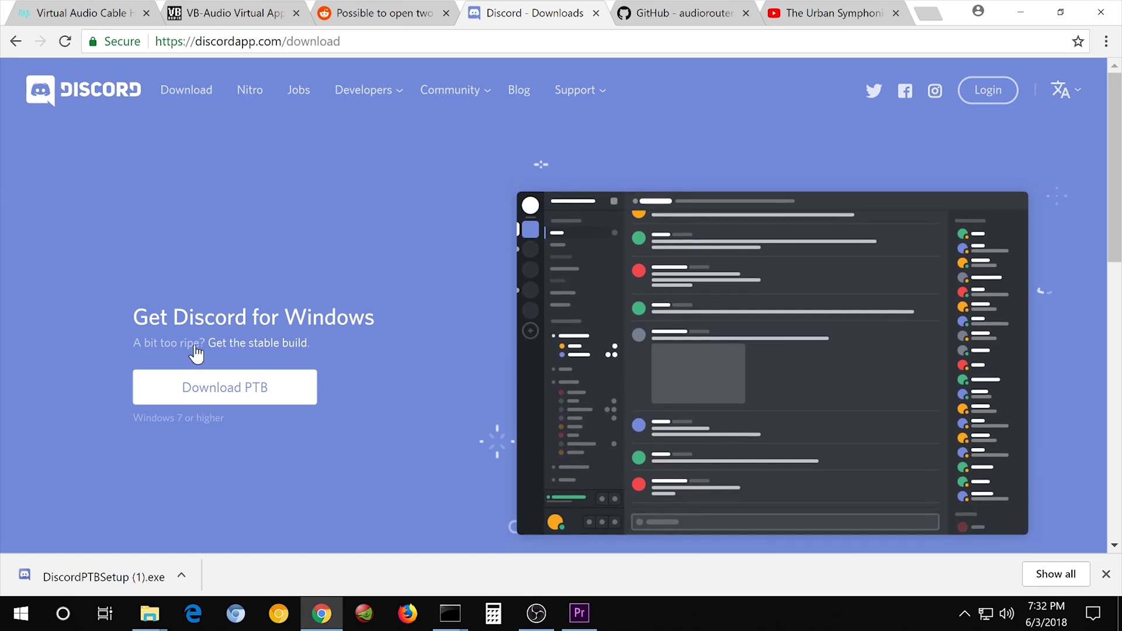
pyautogui.click(225, 397)
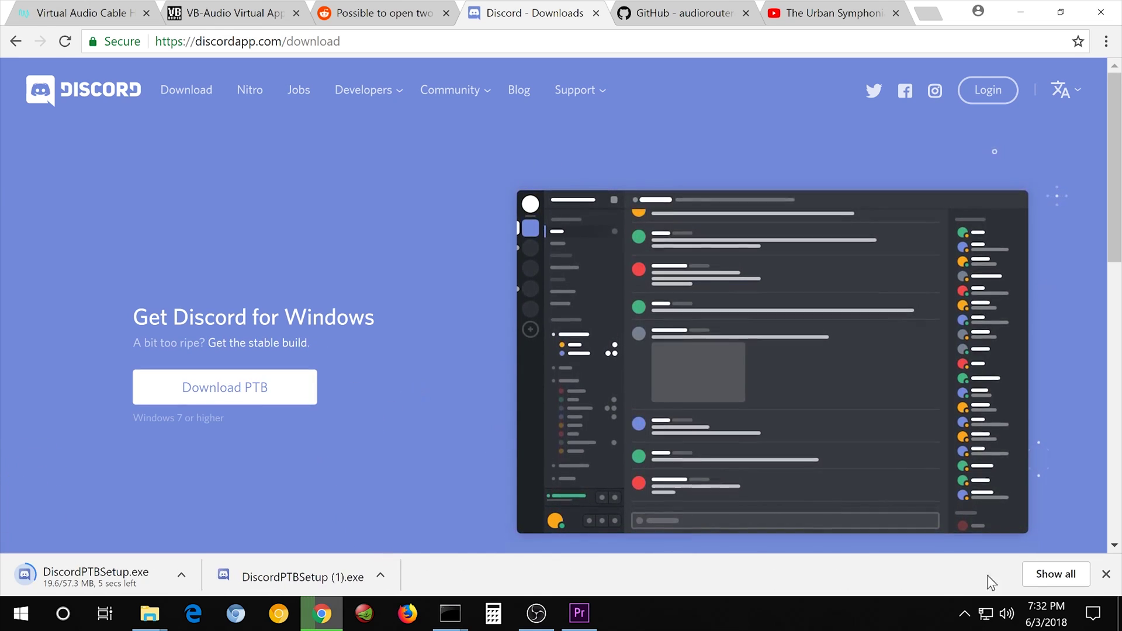
pyautogui.click(182, 575)
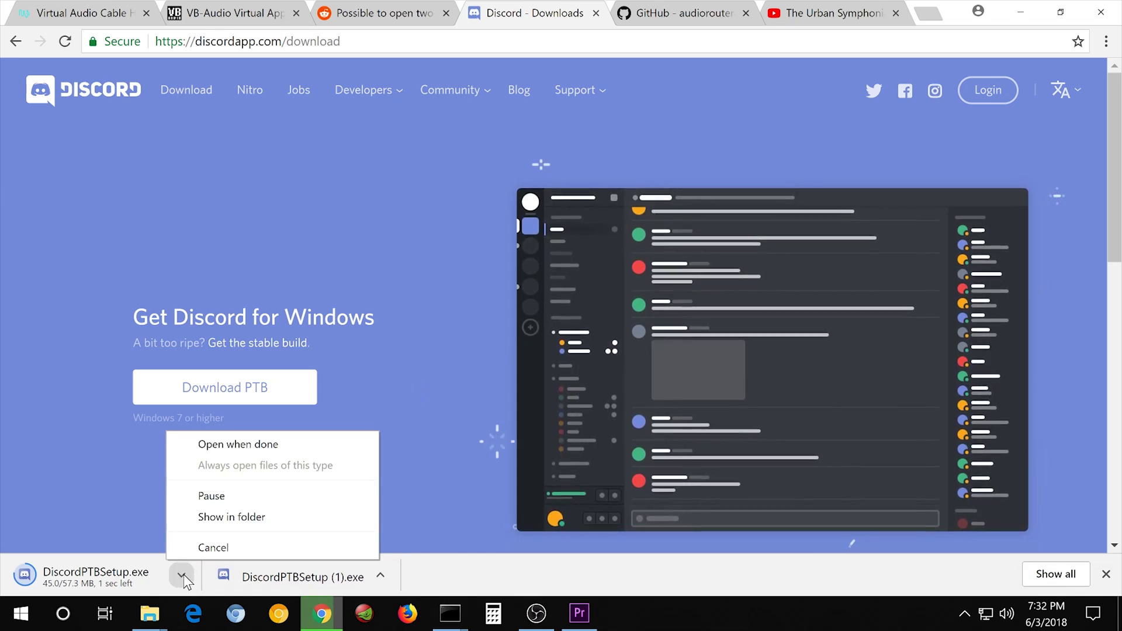
pyautogui.click(238, 519)
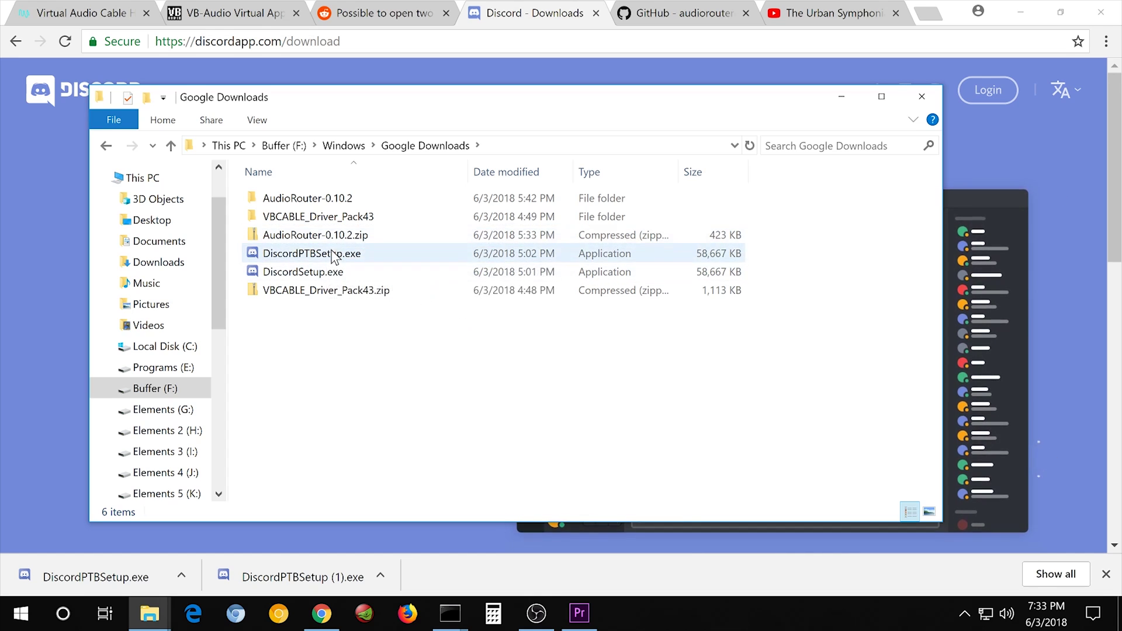
# In a new File Explorer window, open the AppData\Local folder of the user profile on Local Disk (C:).
pyautogui.press('super+x')
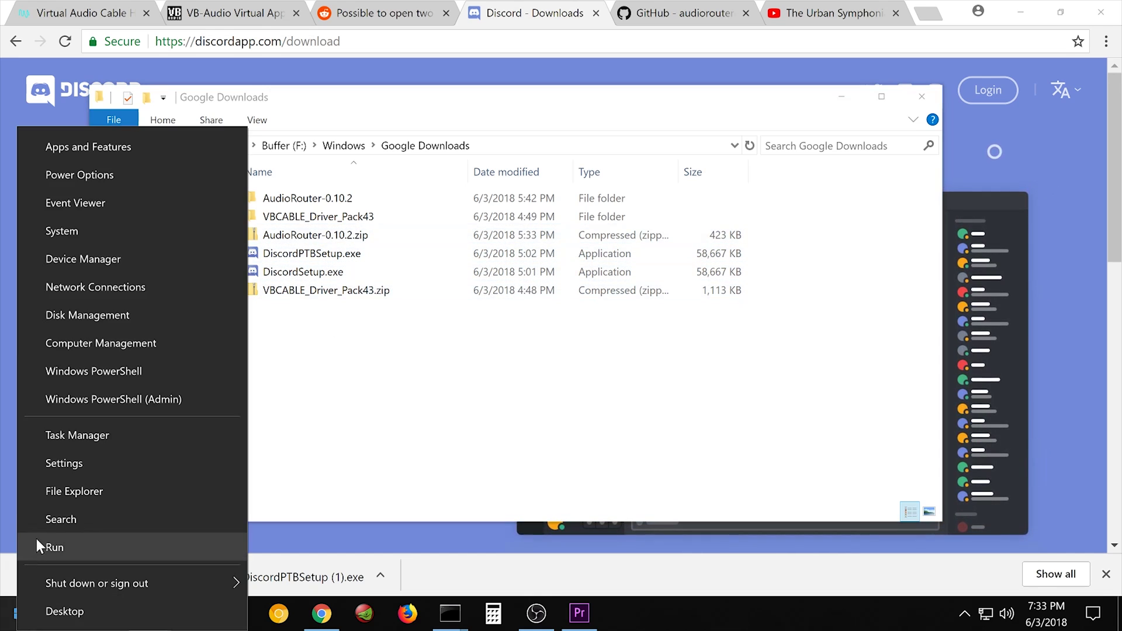
pyautogui.click(109, 498)
pyautogui.doubleClick(376, 248)
pyautogui.doubleClick(380, 313)
pyautogui.doubleClick(376, 263)
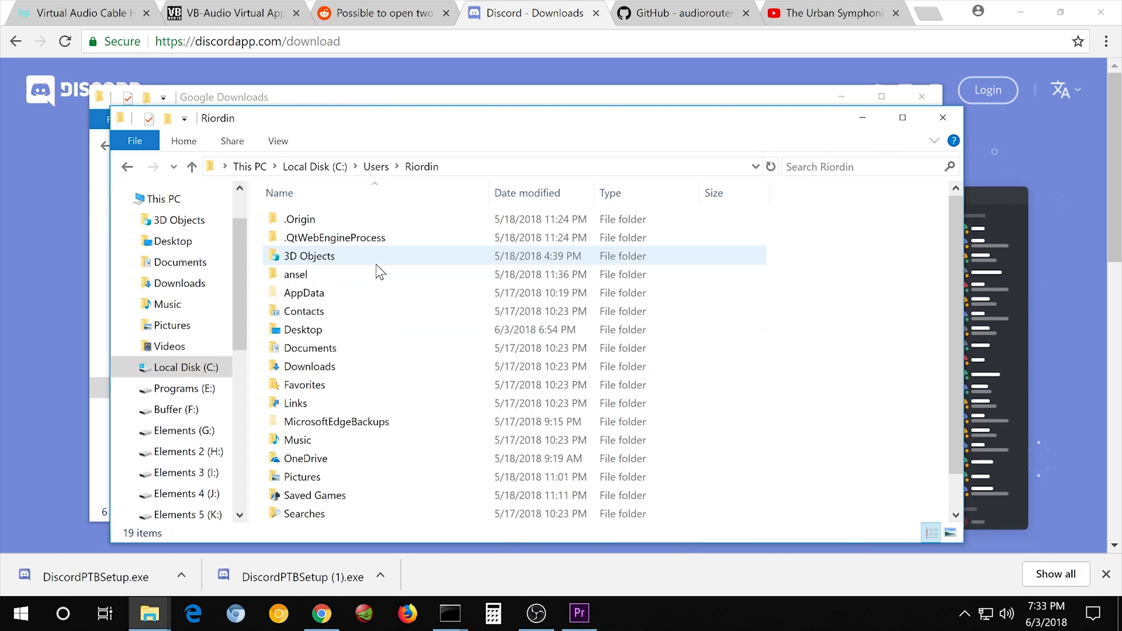
pyautogui.doubleClick(367, 297)
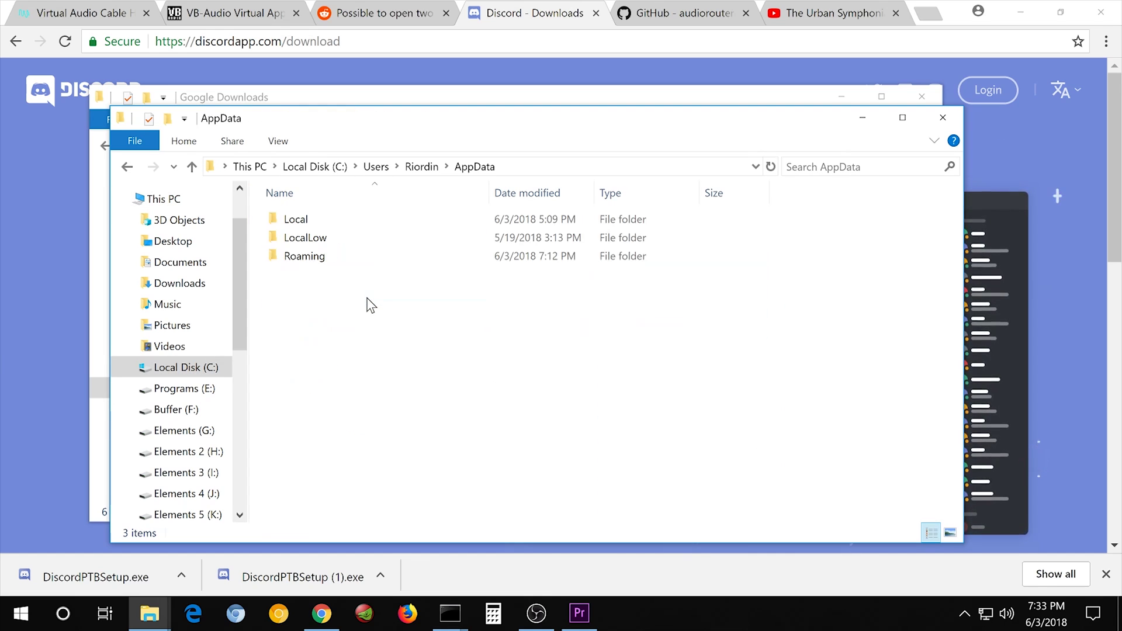
pyautogui.doubleClick(368, 220)
pyautogui.scroll(-1, 428, 396)
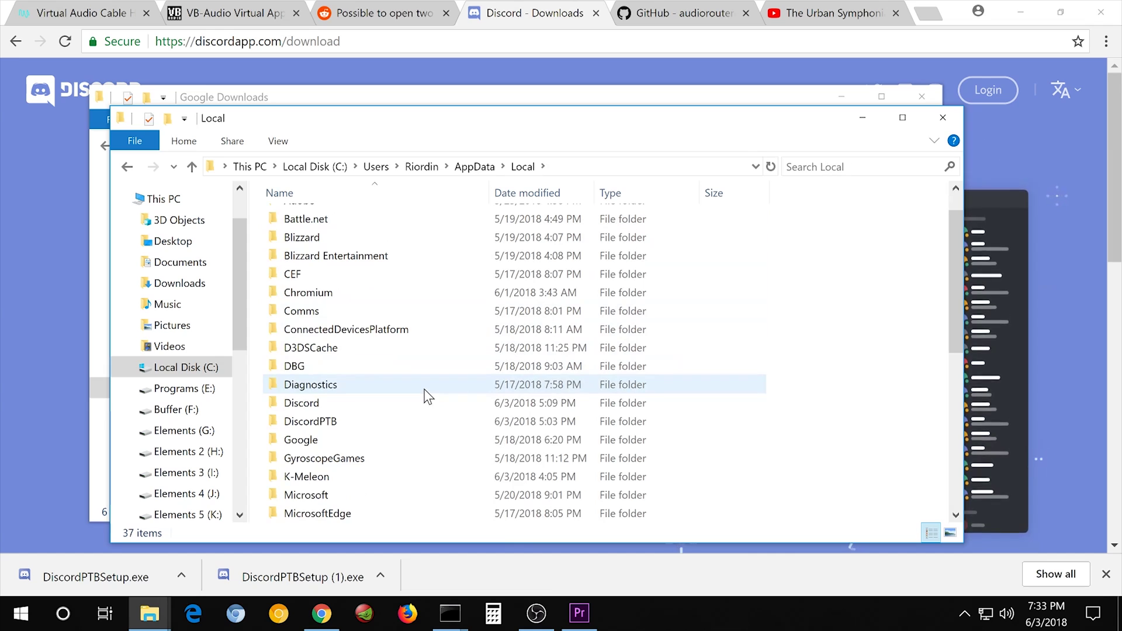
# Launch Discord.exe from the Discord\app-0.0.301 folder and join the General voice channel of the test server.
pyautogui.doubleClick(325, 407)
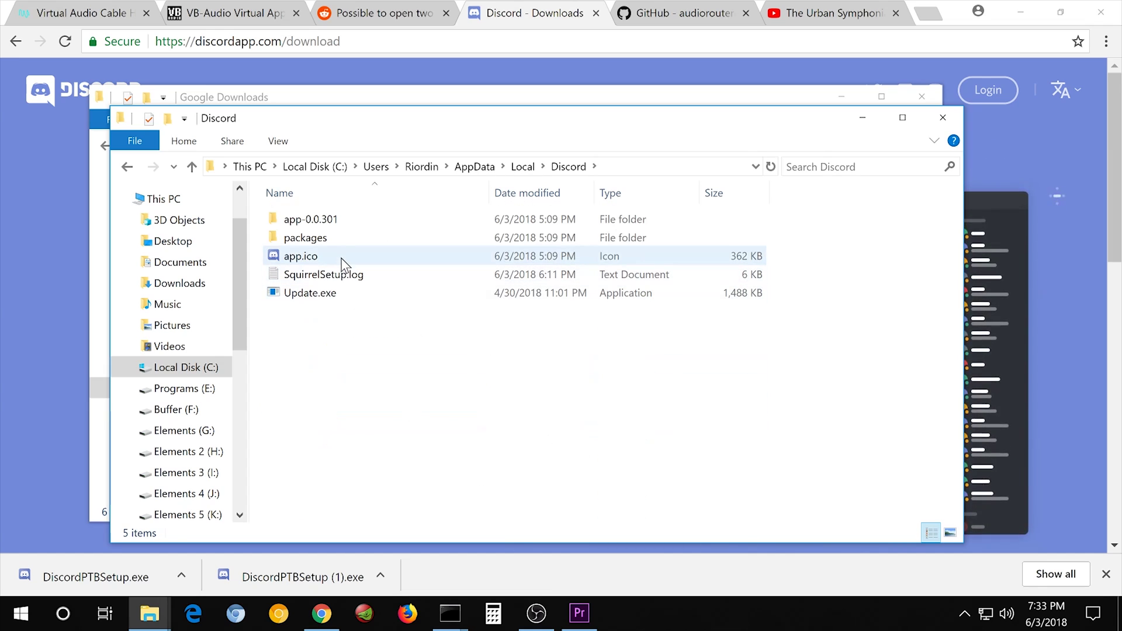
pyautogui.doubleClick(355, 220)
pyautogui.scroll(-11, 409, 349)
pyautogui.doubleClick(388, 275)
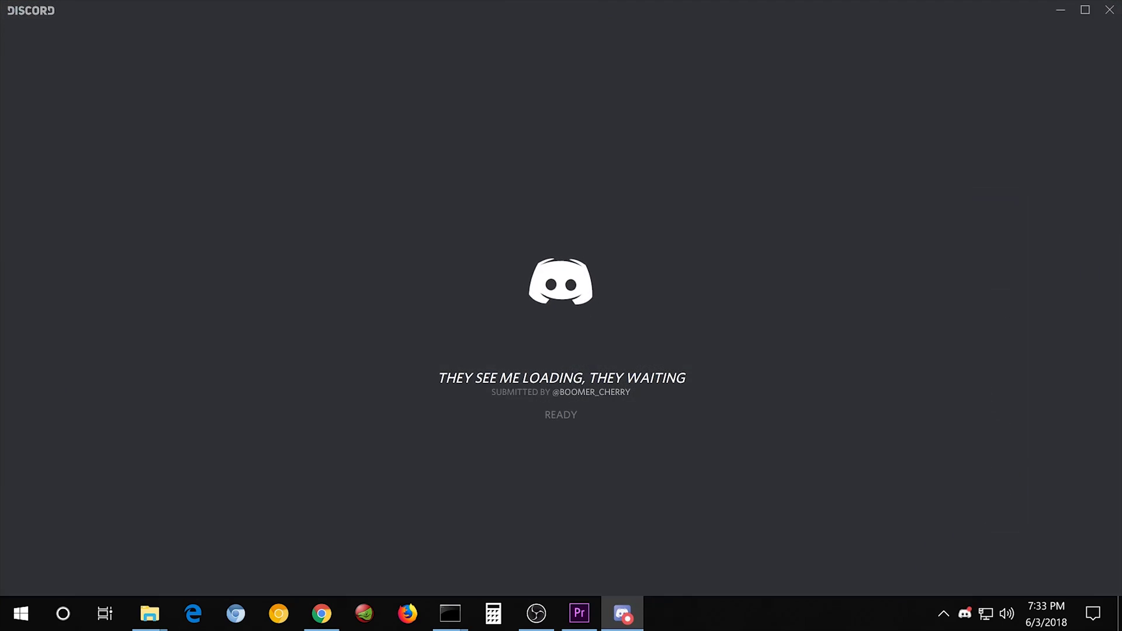
pyautogui.click(120, 386)
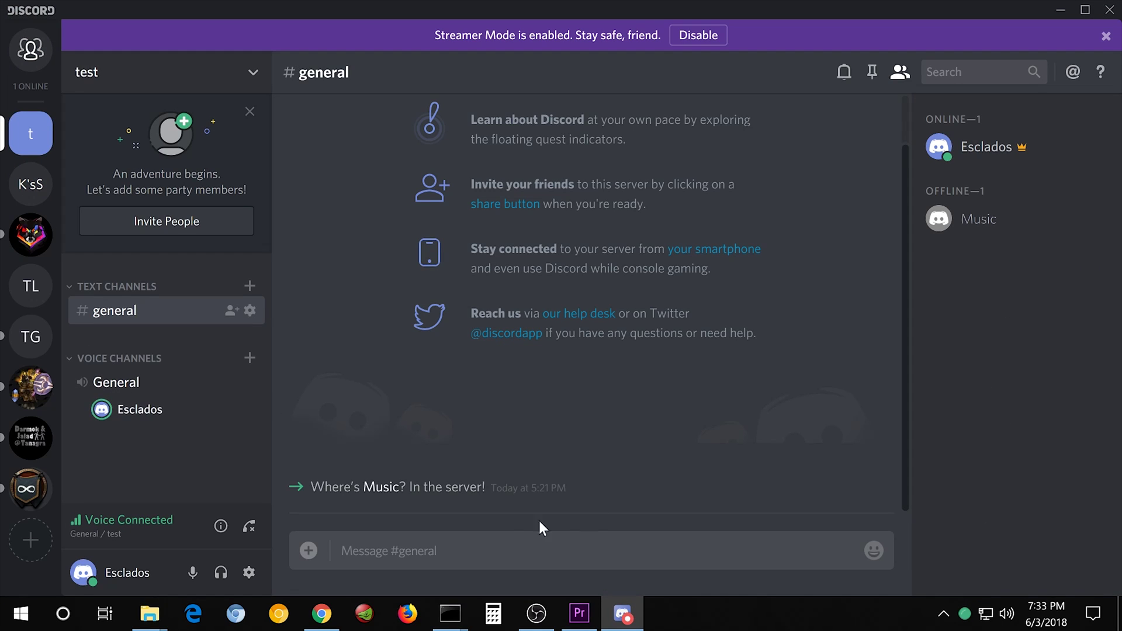
# Return to AppData\Local in File Explorer and launch DiscordPTB.exe from the DiscordPTB\app-0.0.43 folder.
pyautogui.moveTo(151, 618)
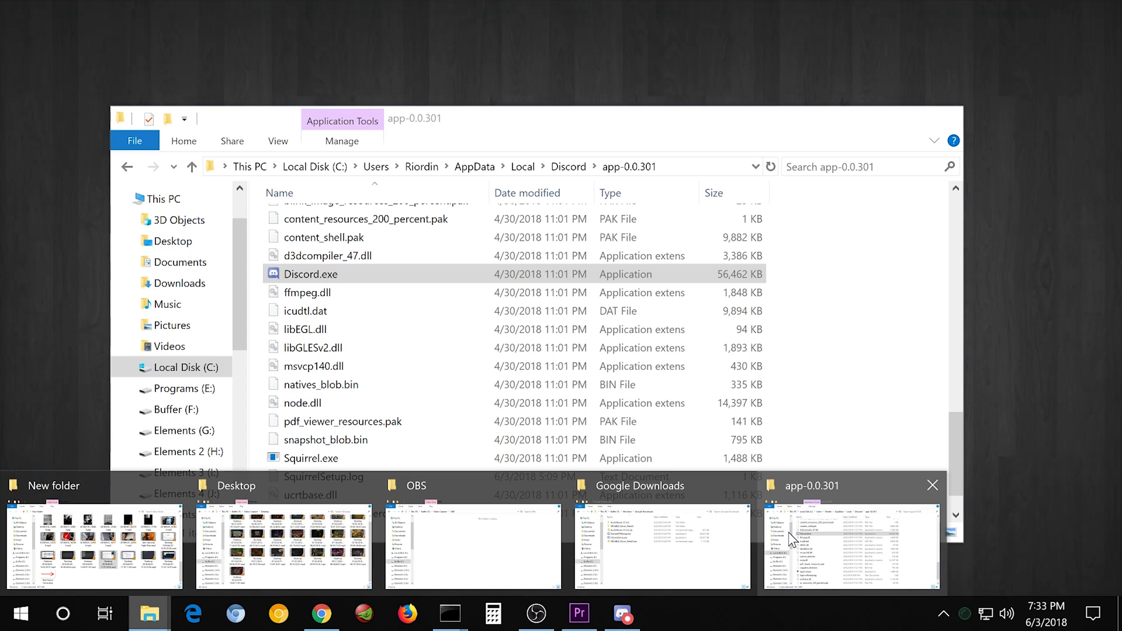
pyautogui.click(792, 539)
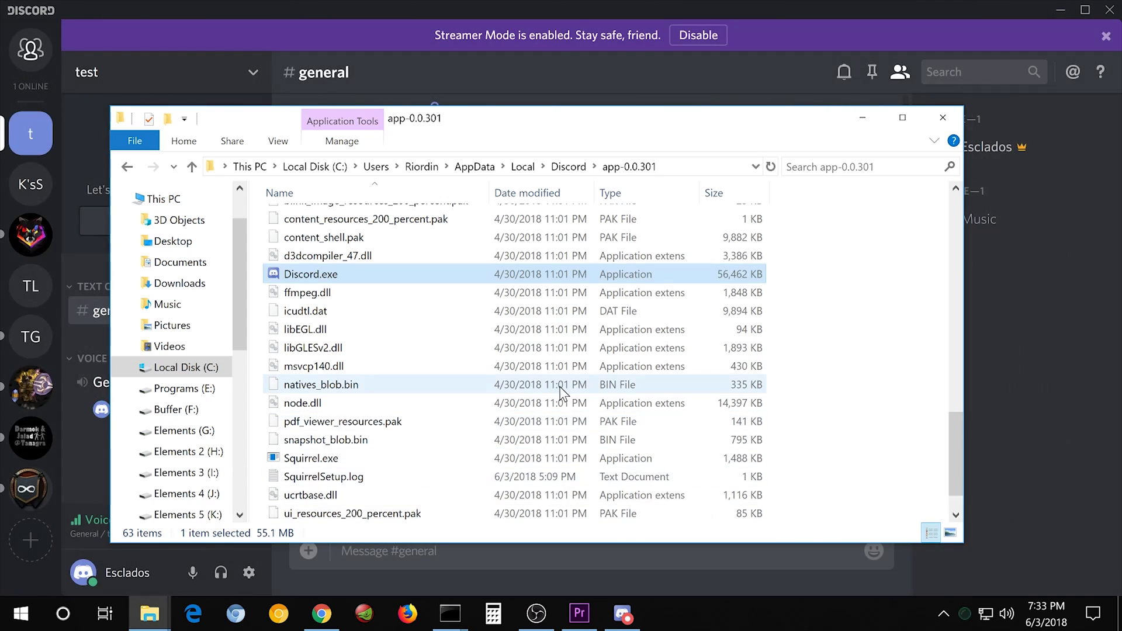
pyautogui.hotkey('alt', 'Up')
pyautogui.hotkey('alt', 'Up')
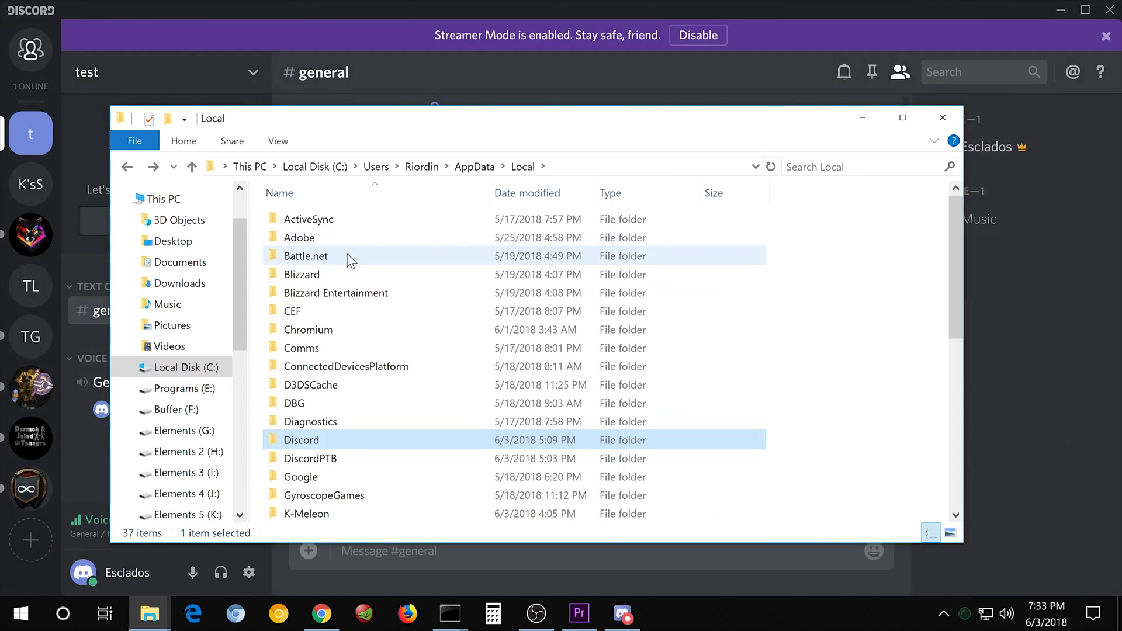
pyautogui.click(350, 462)
pyautogui.doubleClick(349, 462)
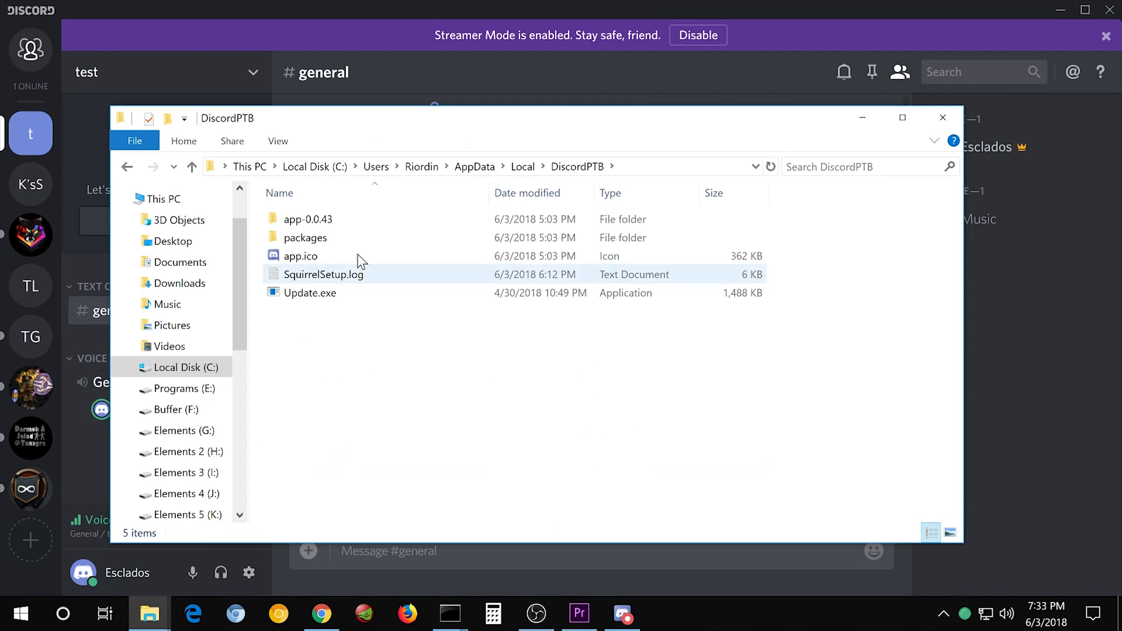
pyautogui.doubleClick(358, 218)
pyautogui.scroll(-10, 478, 420)
pyautogui.scroll(-4, 476, 414)
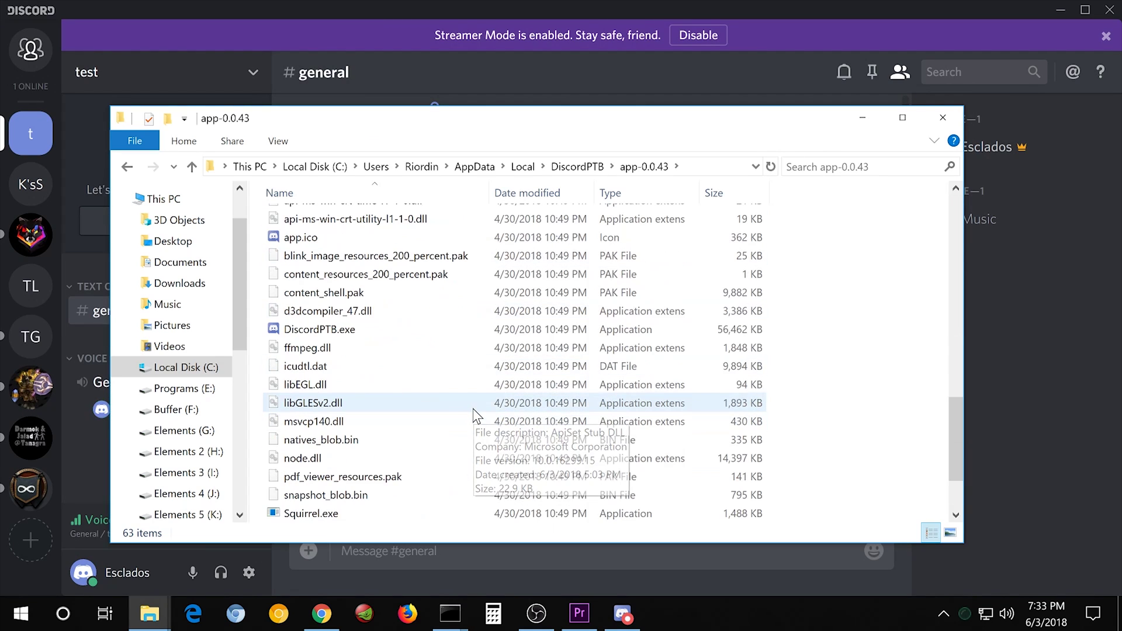
pyautogui.doubleClick(371, 329)
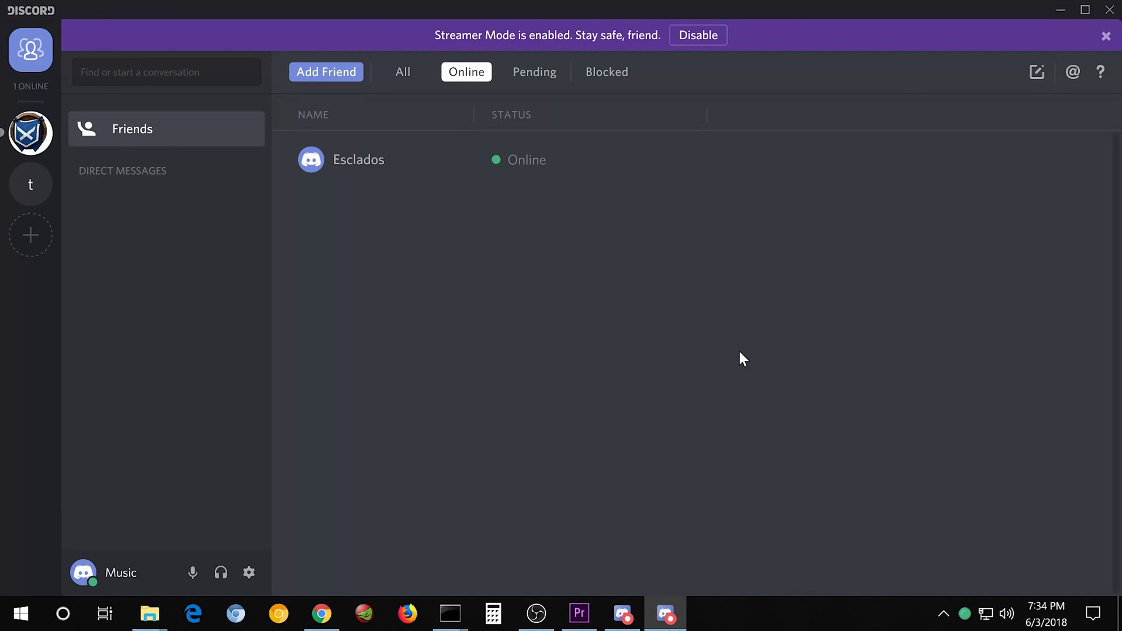
# Switch to the regular Discord client and copy an invite link for the test server.
pyautogui.click(630, 625)
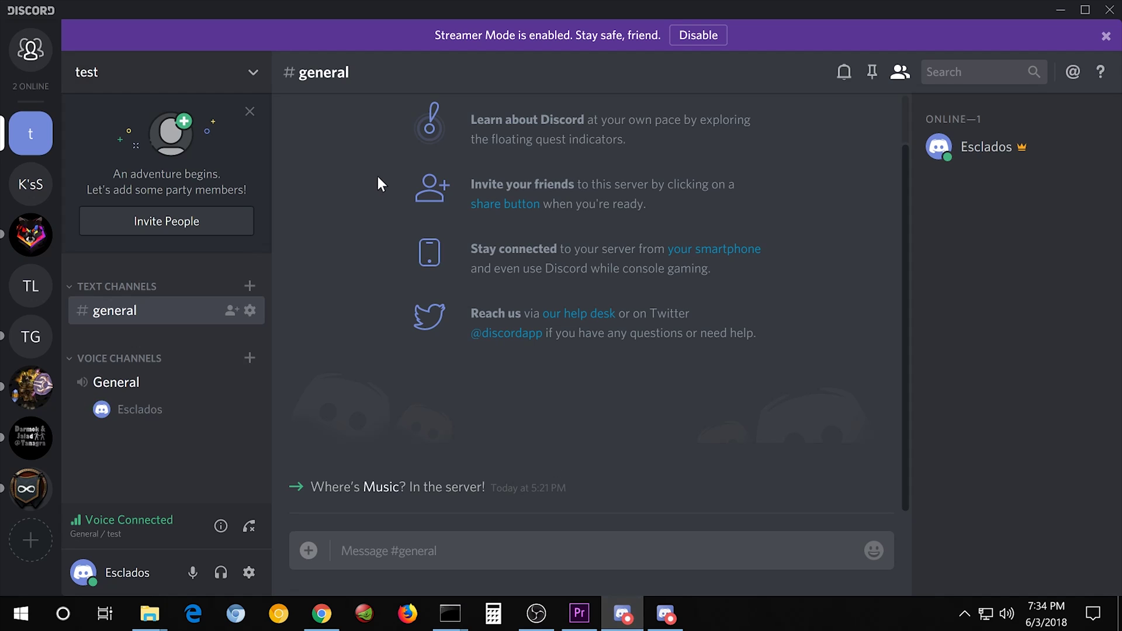
pyautogui.click(191, 226)
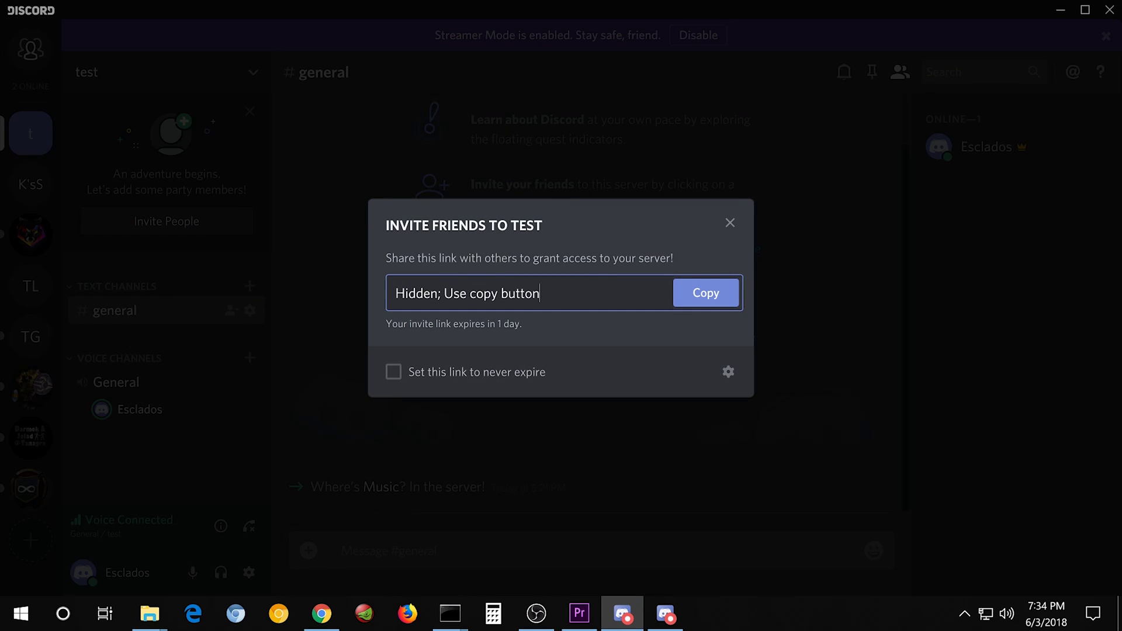
pyautogui.click(698, 300)
pyautogui.click(731, 223)
# In the Public Test Build client, join the test server with the copied invite link and enter its General voice channel.
pyautogui.click(665, 614)
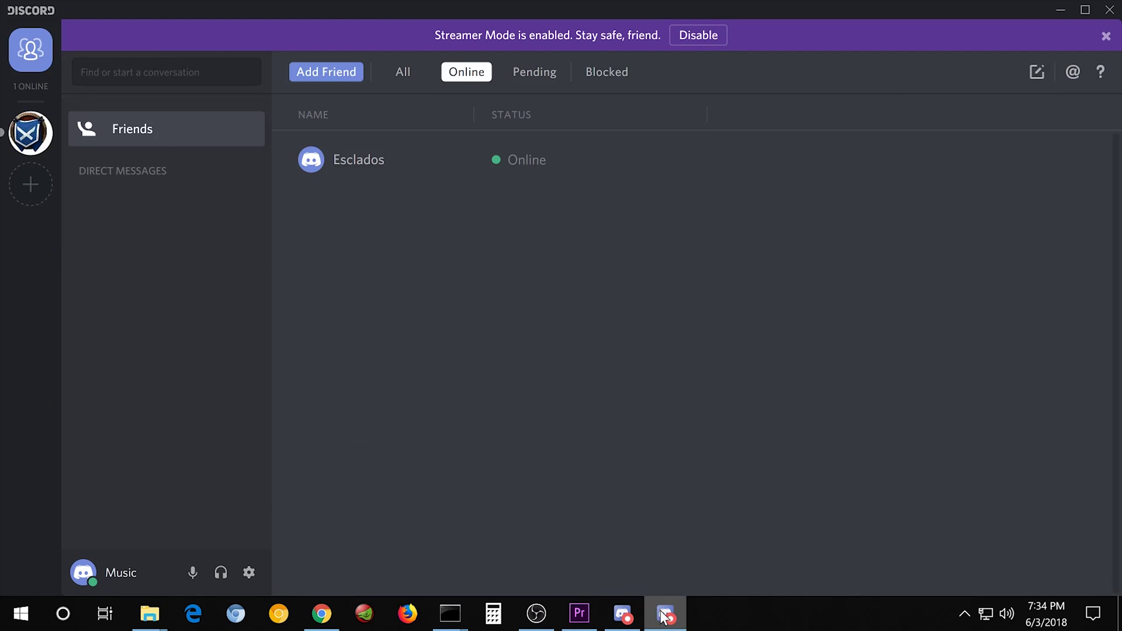
pyautogui.click(24, 181)
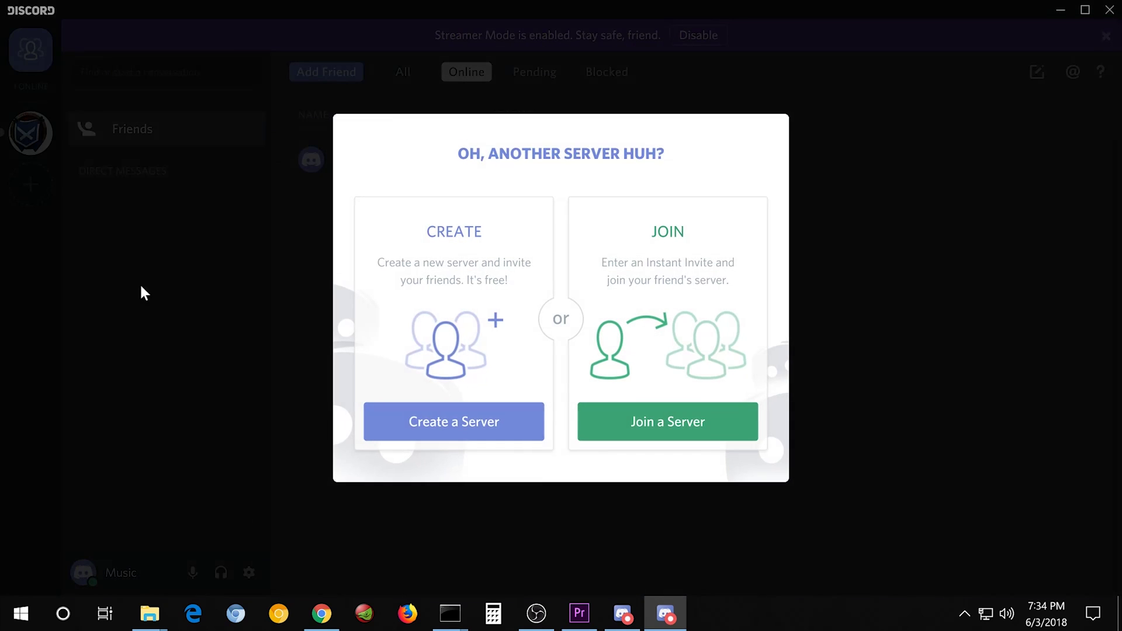
pyautogui.click(655, 421)
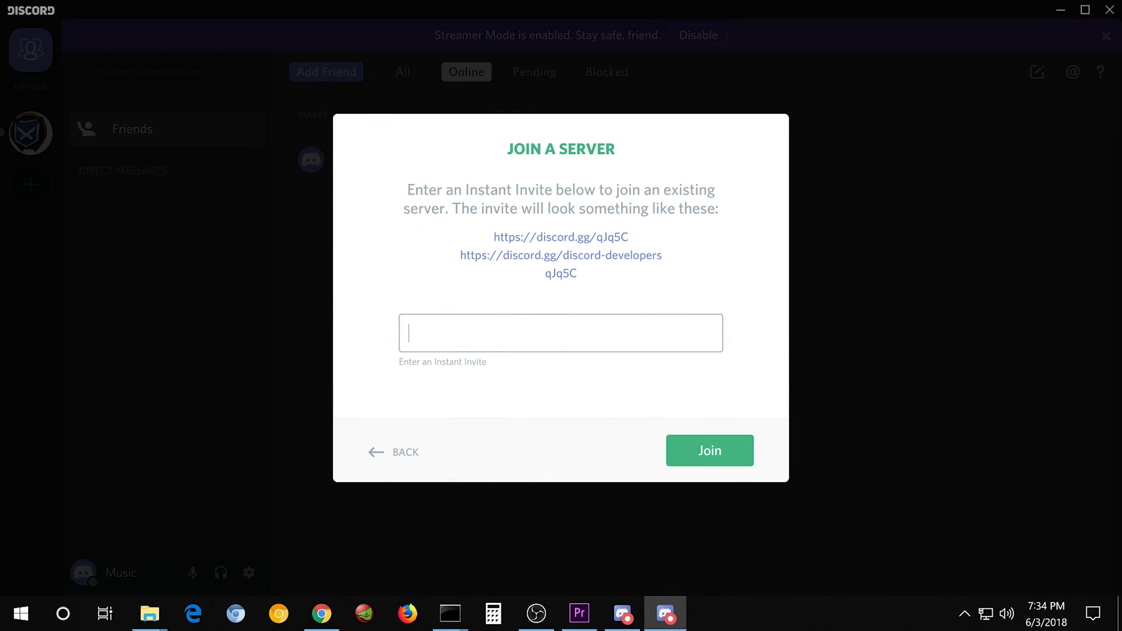
pyautogui.hotkey('ctrl', 'v')
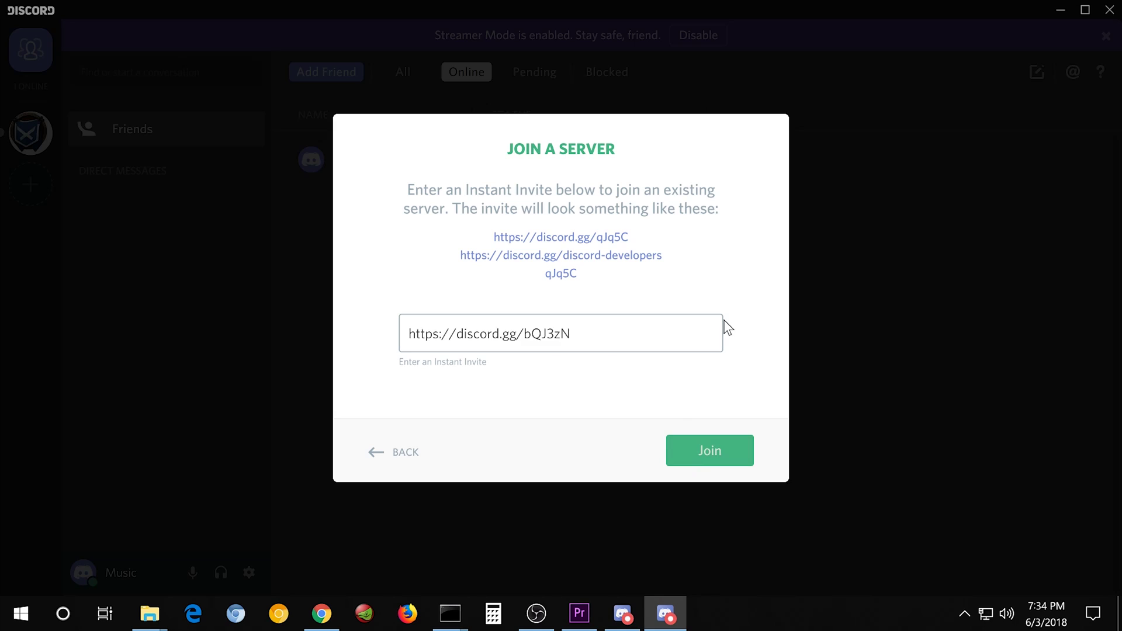
pyautogui.press('Return')
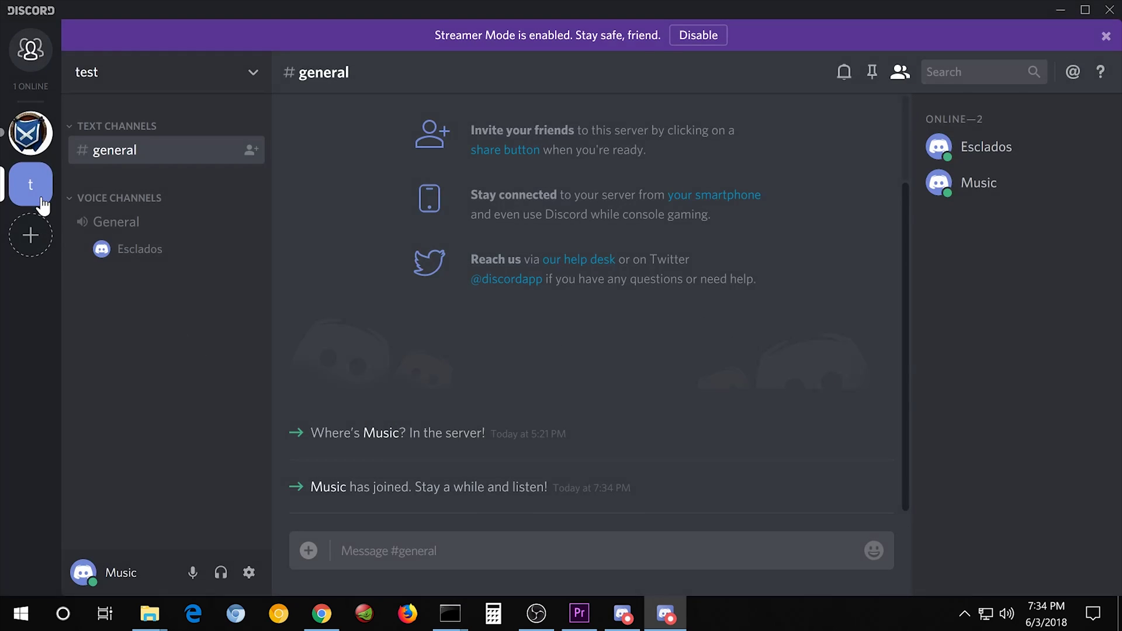
pyautogui.click(140, 228)
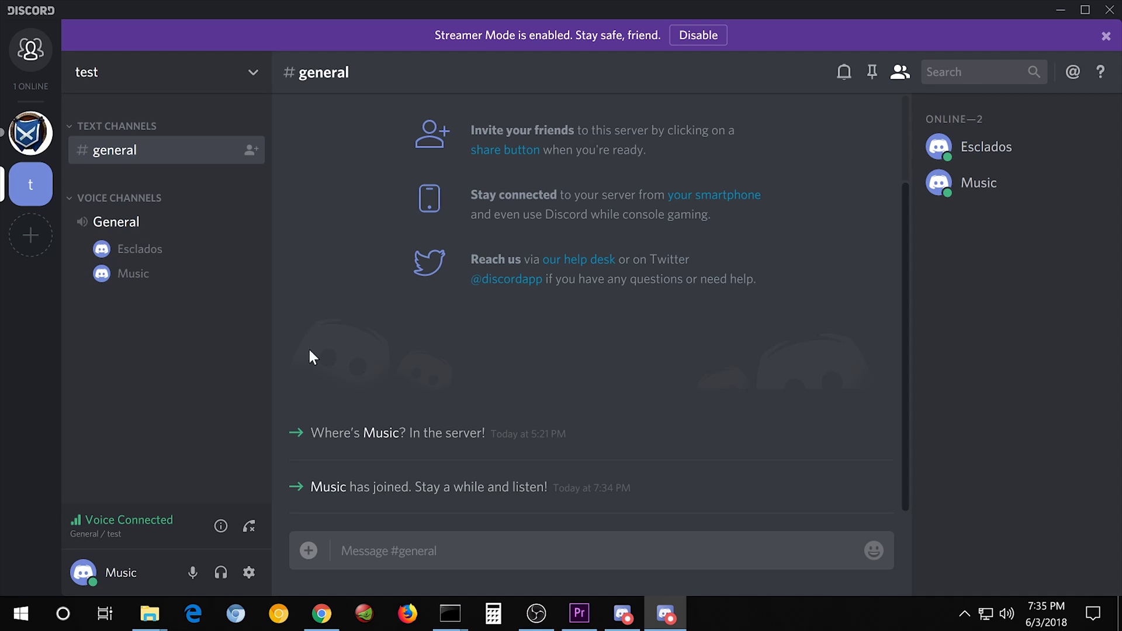
# Mute the microphone in the regular Discord client and return to the Public Test Build client.
pyautogui.click(193, 573)
pyautogui.click(613, 621)
pyautogui.click(193, 573)
pyautogui.click(664, 617)
# Open the Music account's Voice & Video settings and lower the output volume to the minimum.
pyautogui.click(249, 572)
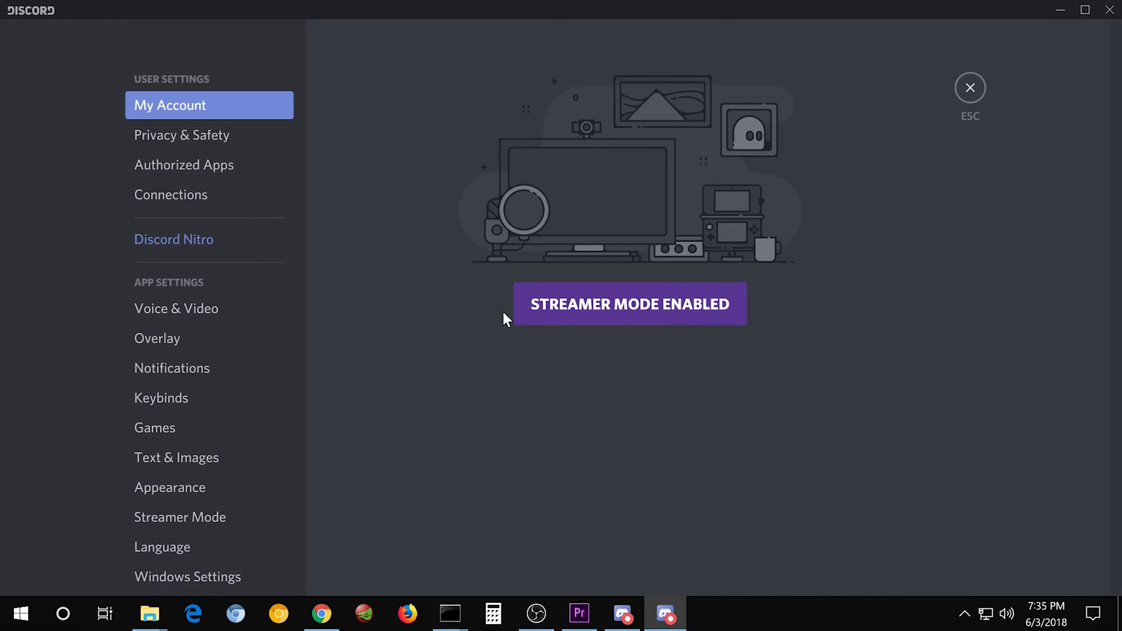
pyautogui.click(204, 316)
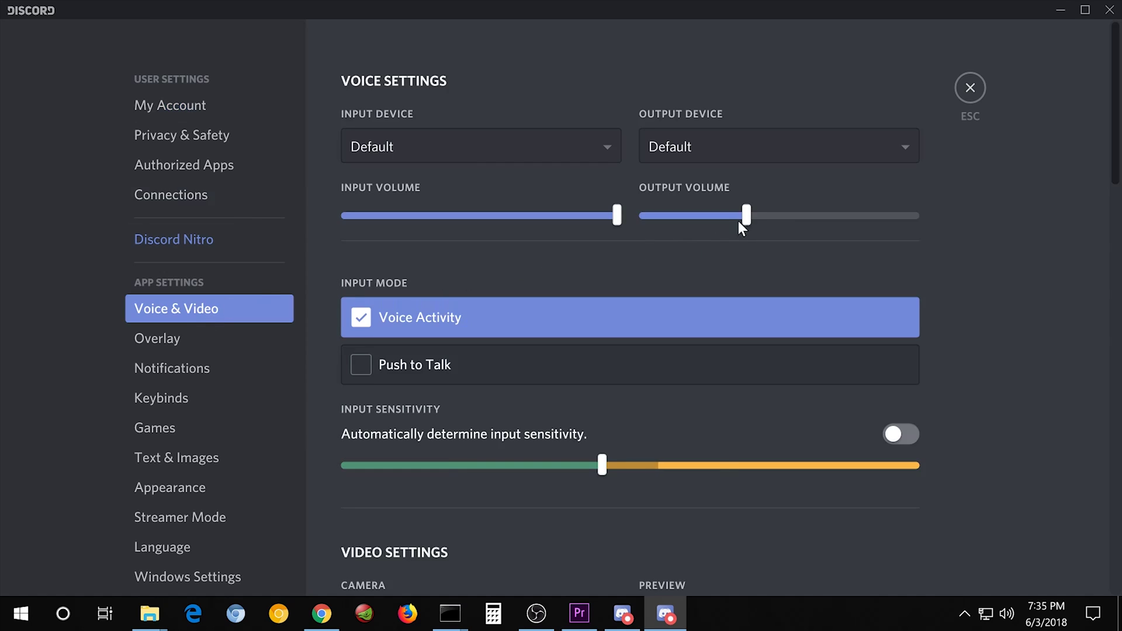
pyautogui.moveTo(745, 216); pyautogui.dragTo(626, 217)
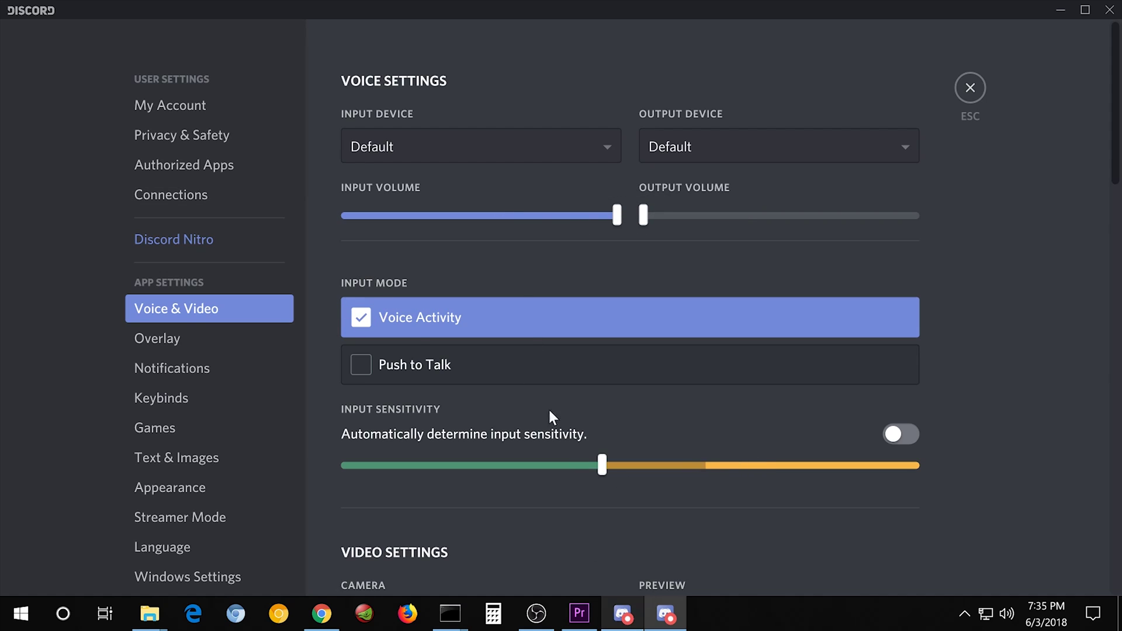
# Set the input device to CABLE Output (VB-Audio Virtual Cable) and move the input sensitivity threshold to its lowest level.
pyautogui.click(479, 140)
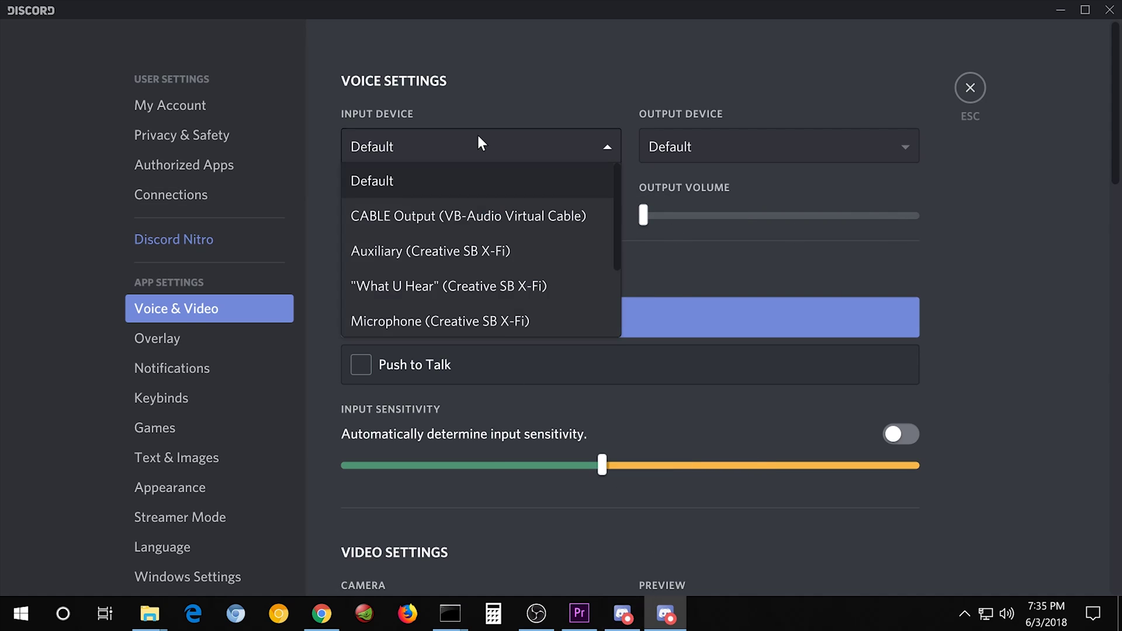
pyautogui.click(435, 218)
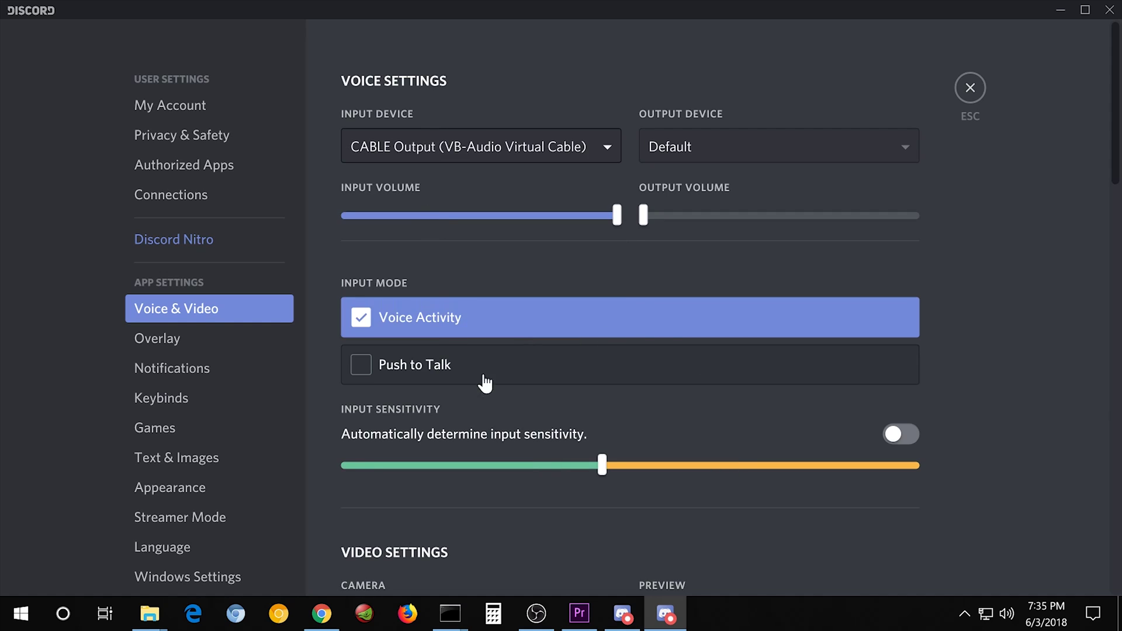
pyautogui.moveTo(603, 466)
pyautogui.moveTo(604, 466); pyautogui.dragTo(328, 462)
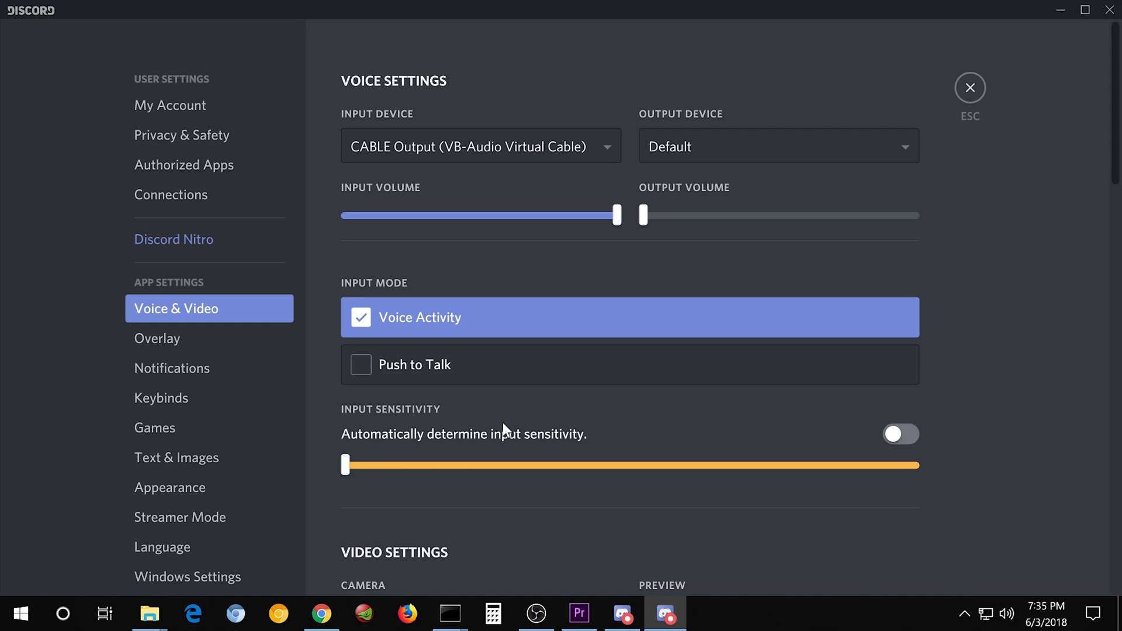
# Turn off Echo Cancellation, Noise Suppression and Automatic Gain Control in the advanced voice settings, and close the settings.
pyautogui.scroll(-10, 328, 403)
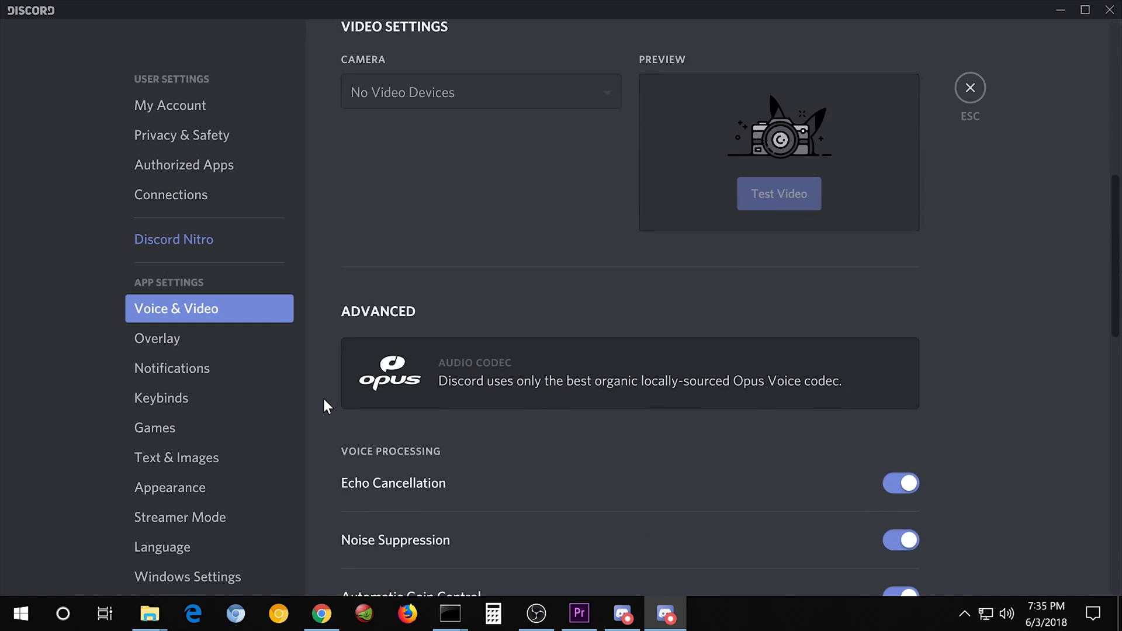
pyautogui.scroll(-10, 321, 408)
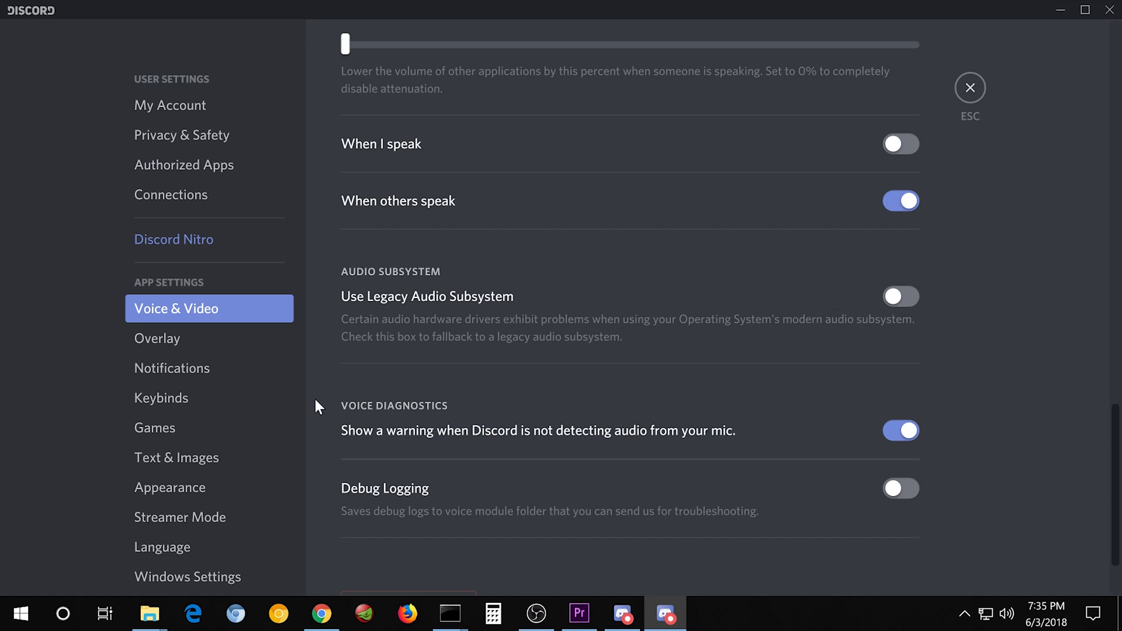
pyautogui.scroll(5, 316, 401)
pyautogui.scroll(-5, 315, 401)
pyautogui.scroll(-3, 312, 403)
pyautogui.scroll(3, 315, 392)
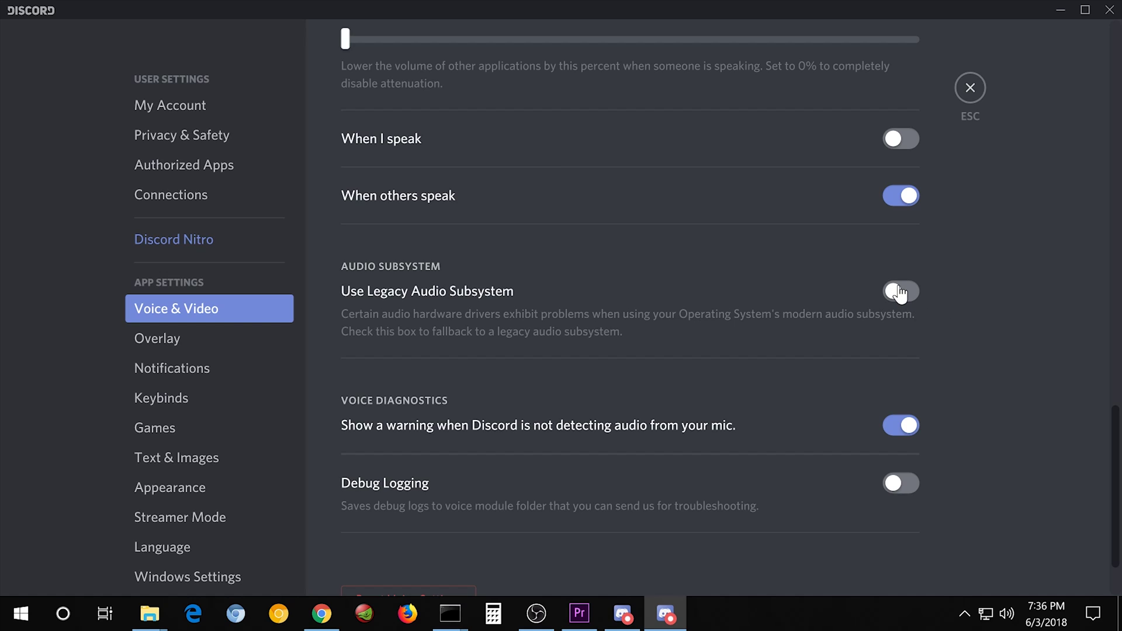
pyautogui.scroll(3, 1023, 397)
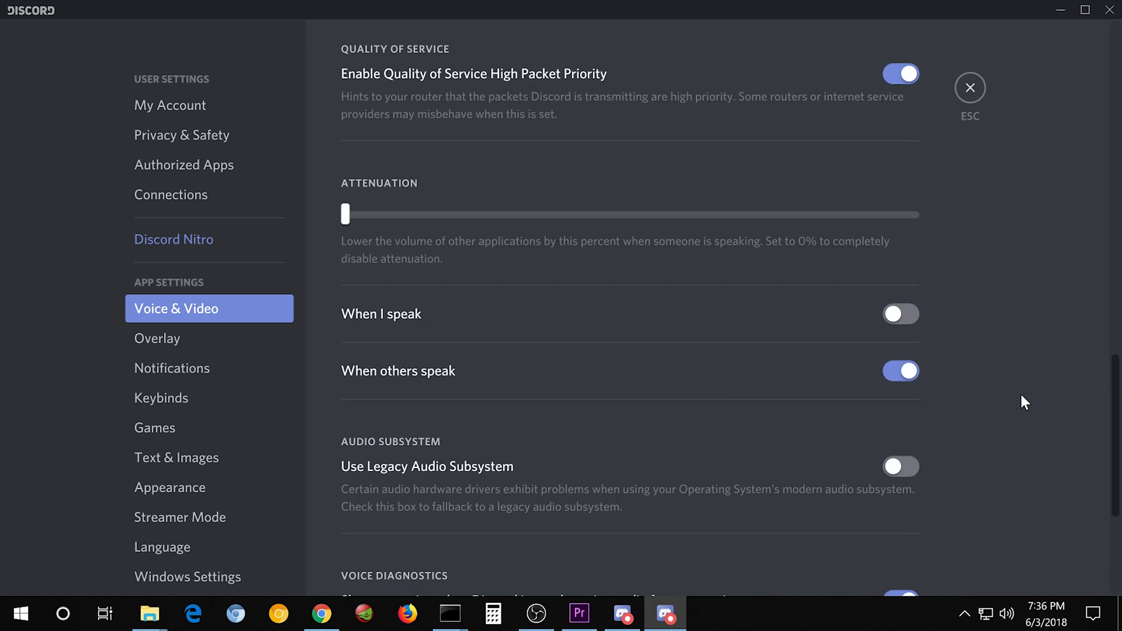
pyautogui.scroll(7, 1022, 395)
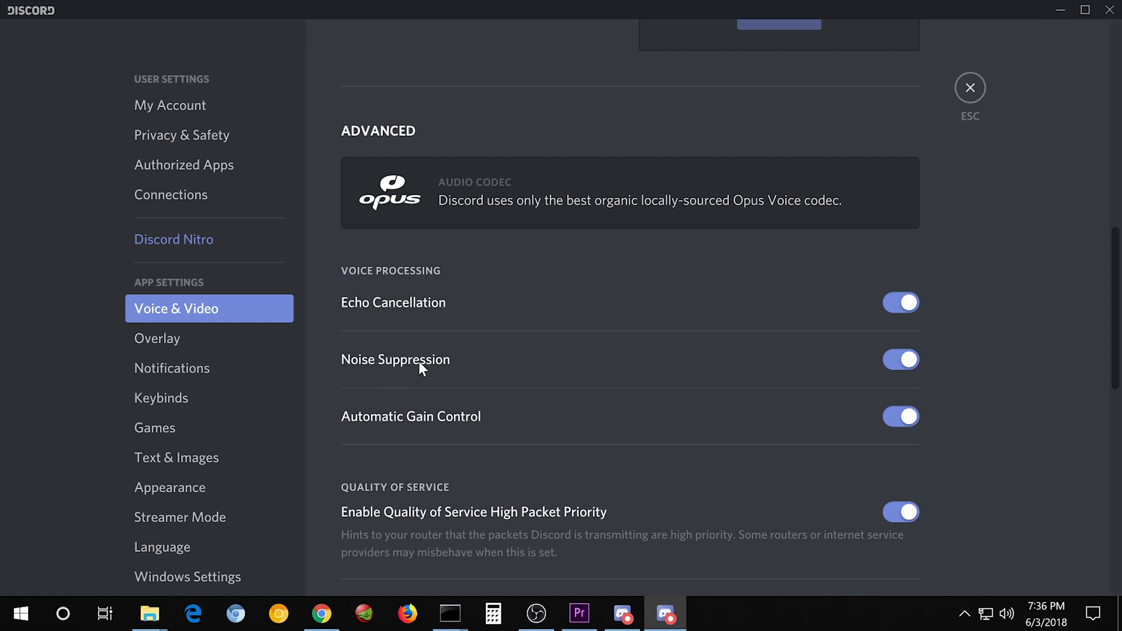
pyautogui.click(900, 420)
pyautogui.click(900, 302)
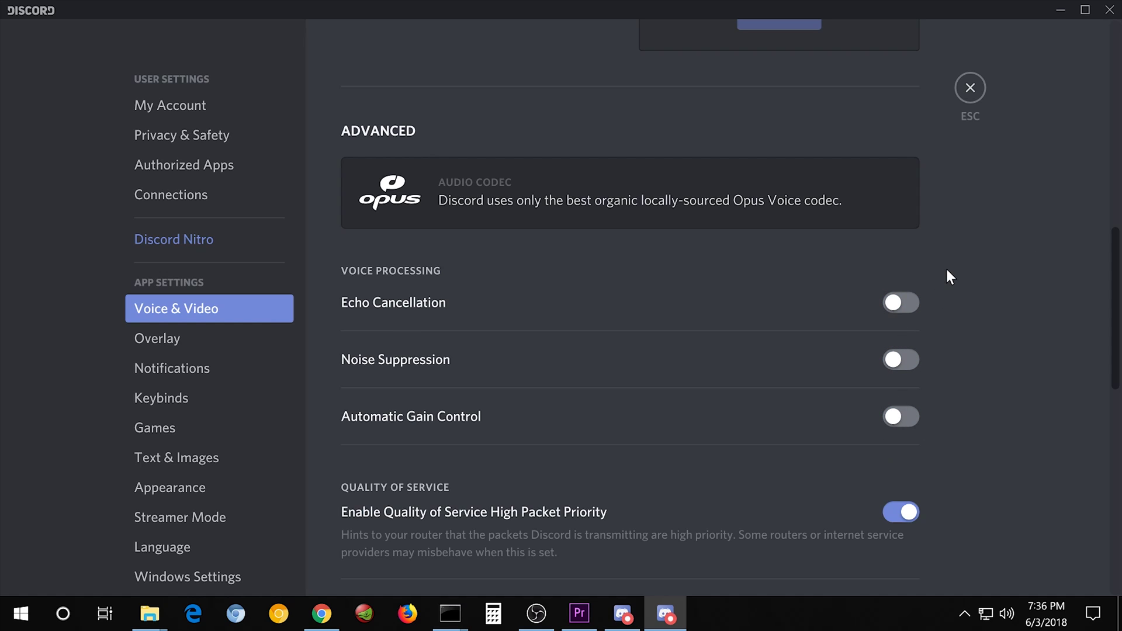
pyautogui.click(971, 88)
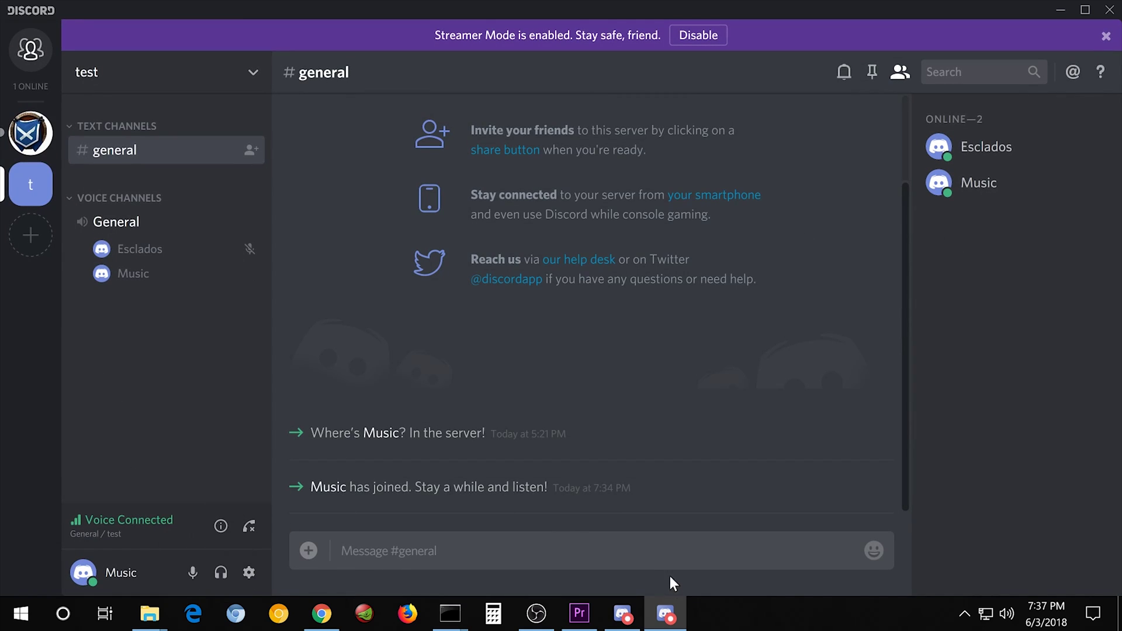
# Switch to the regular Discord client and unmute its microphone.
pyautogui.click(622, 614)
pyautogui.click(190, 576)
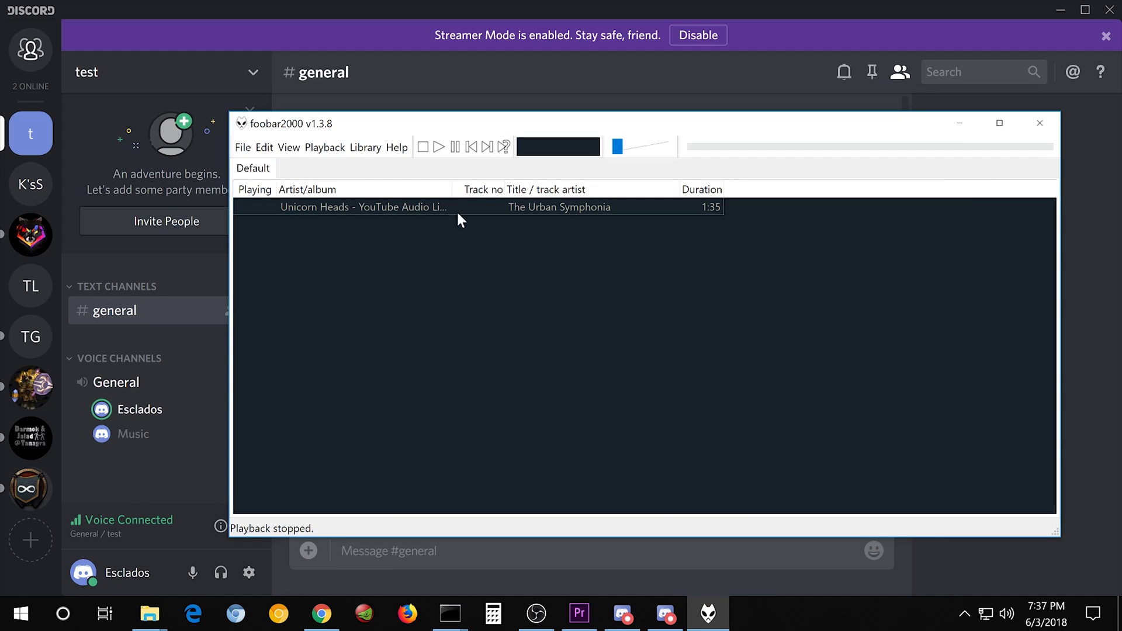
# Set foobar2000's playback output device to CABLE Input (VB-Audio Virtual Cable) in its preferences.
pyautogui.click(243, 147)
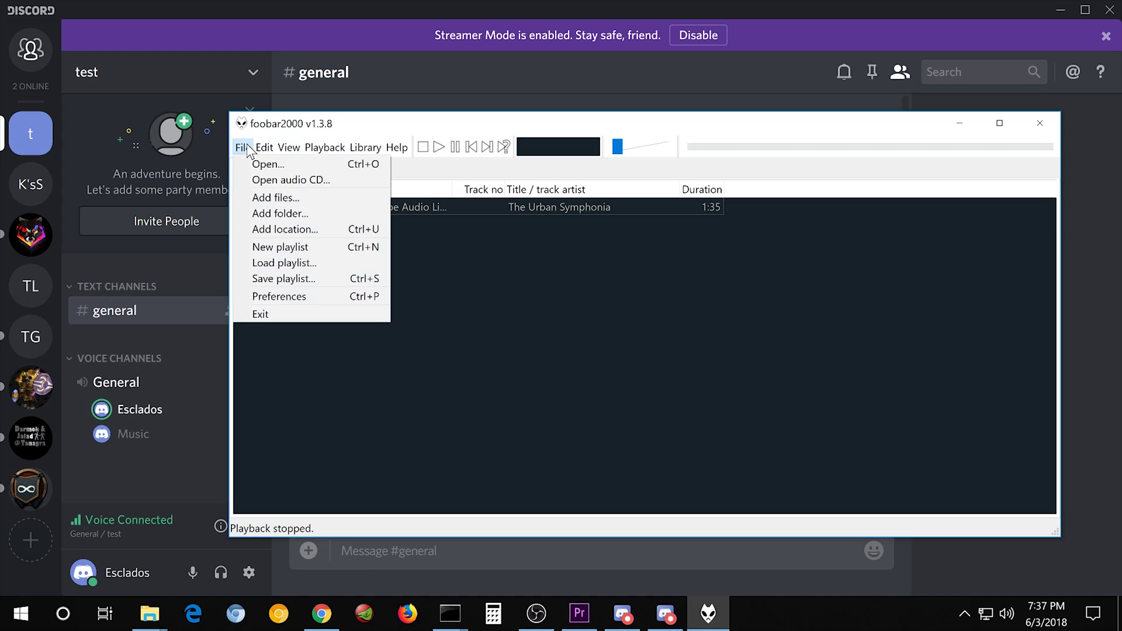
pyautogui.click(319, 298)
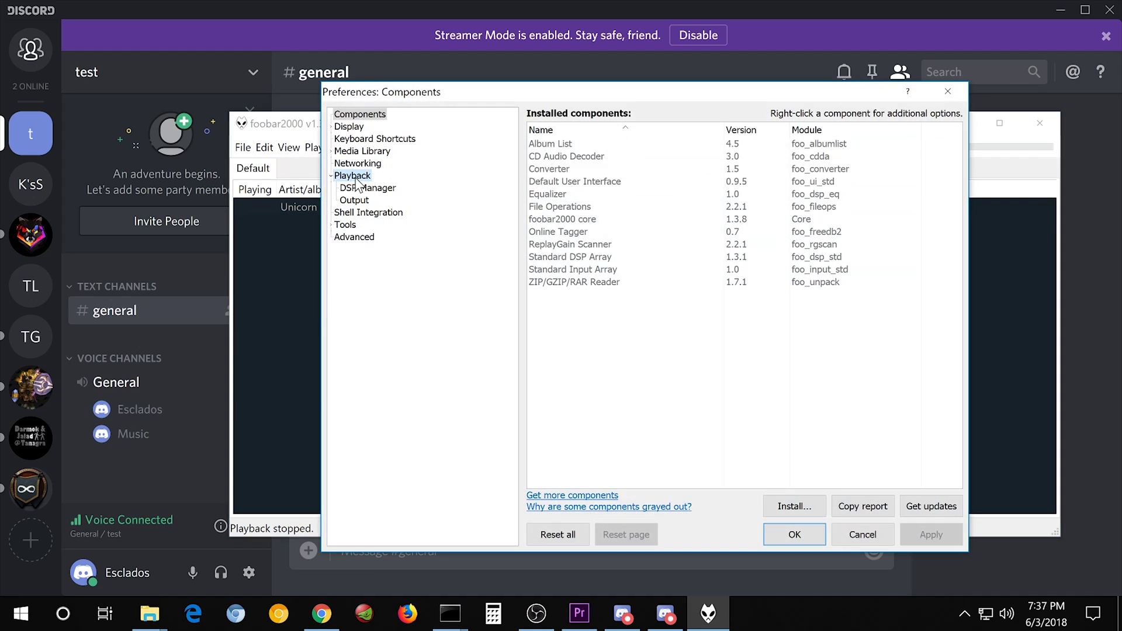
pyautogui.click(354, 177)
pyautogui.click(332, 176)
pyautogui.click(332, 176)
pyautogui.click(354, 201)
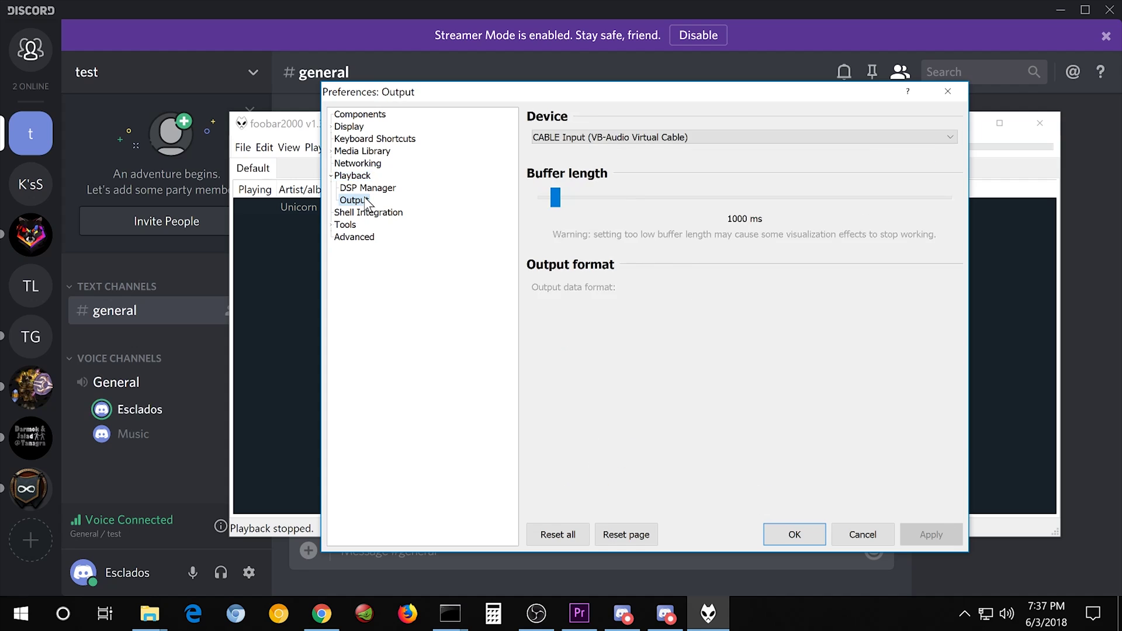
pyautogui.click(685, 139)
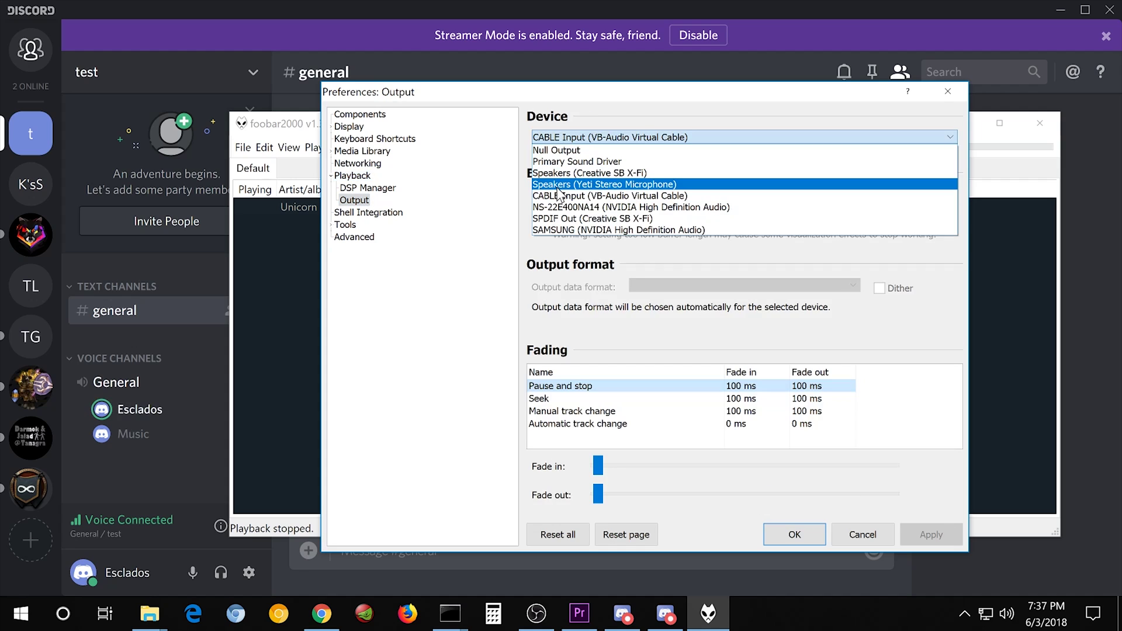
pyautogui.click(638, 195)
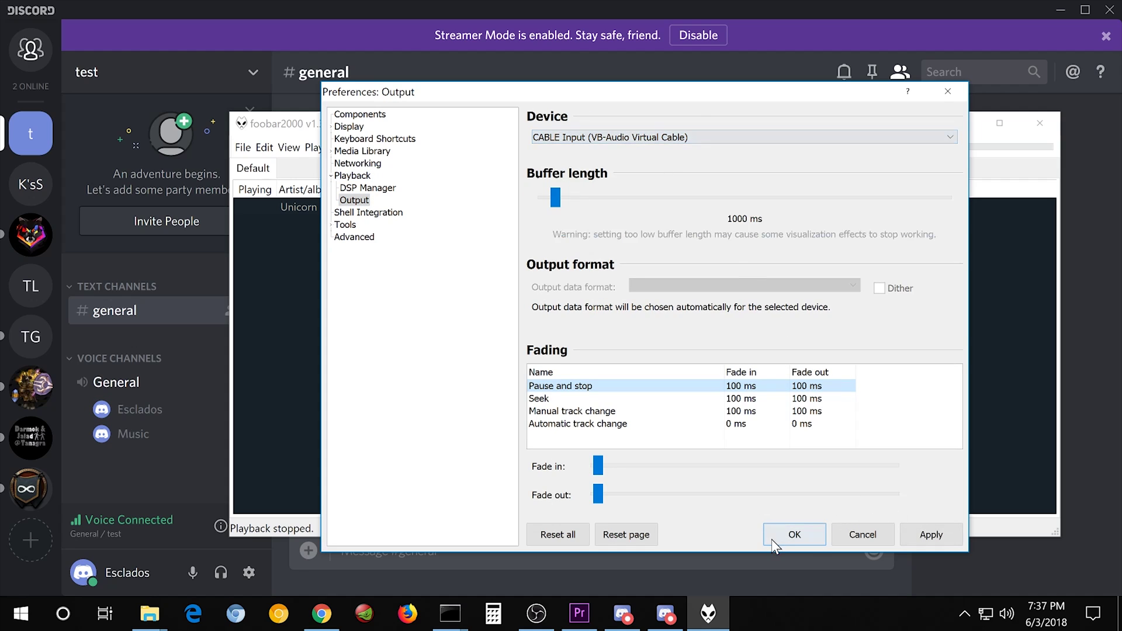
pyautogui.click(801, 536)
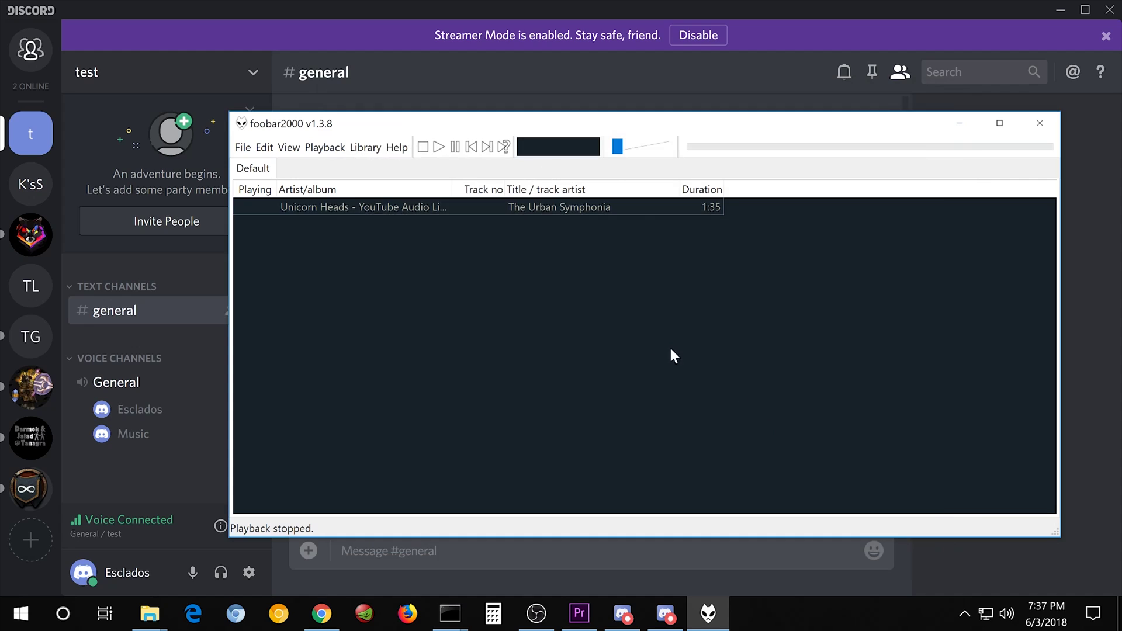
# Test-play The Urban Symphonia in foobar2000 at a slightly raised volume, and stop the playback.
pyautogui.click(440, 147)
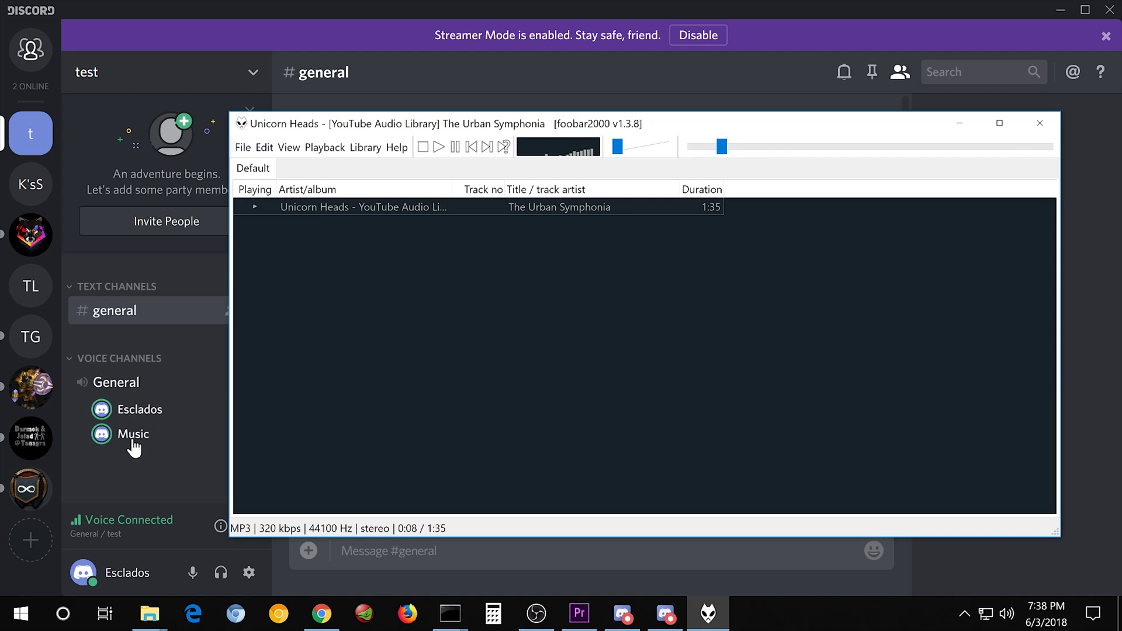
pyautogui.click(623, 147)
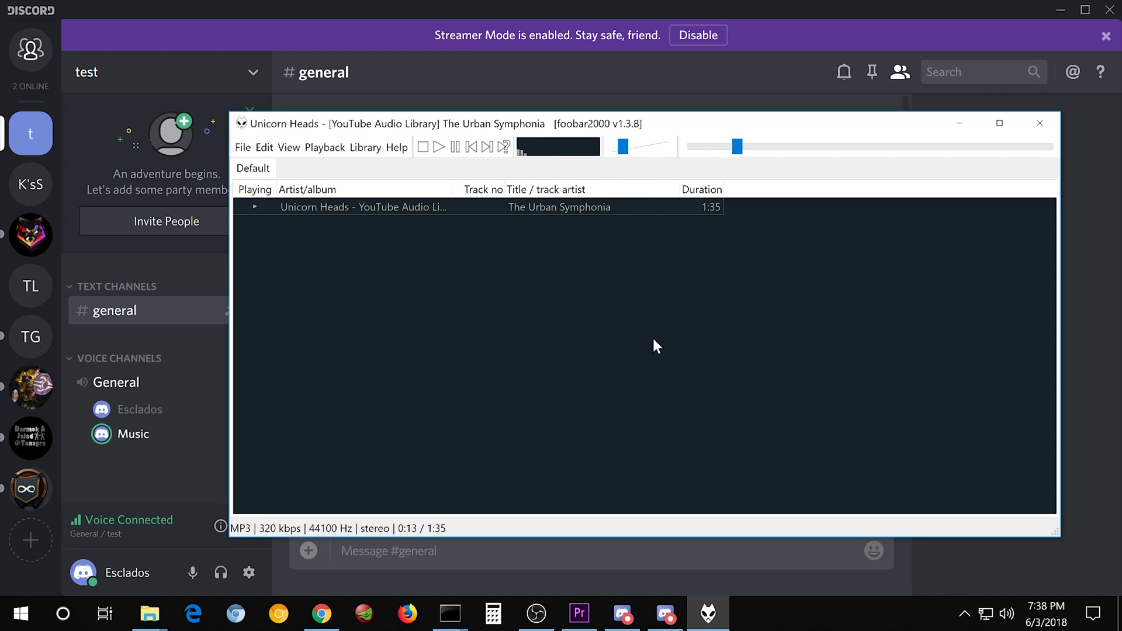
pyautogui.click(424, 147)
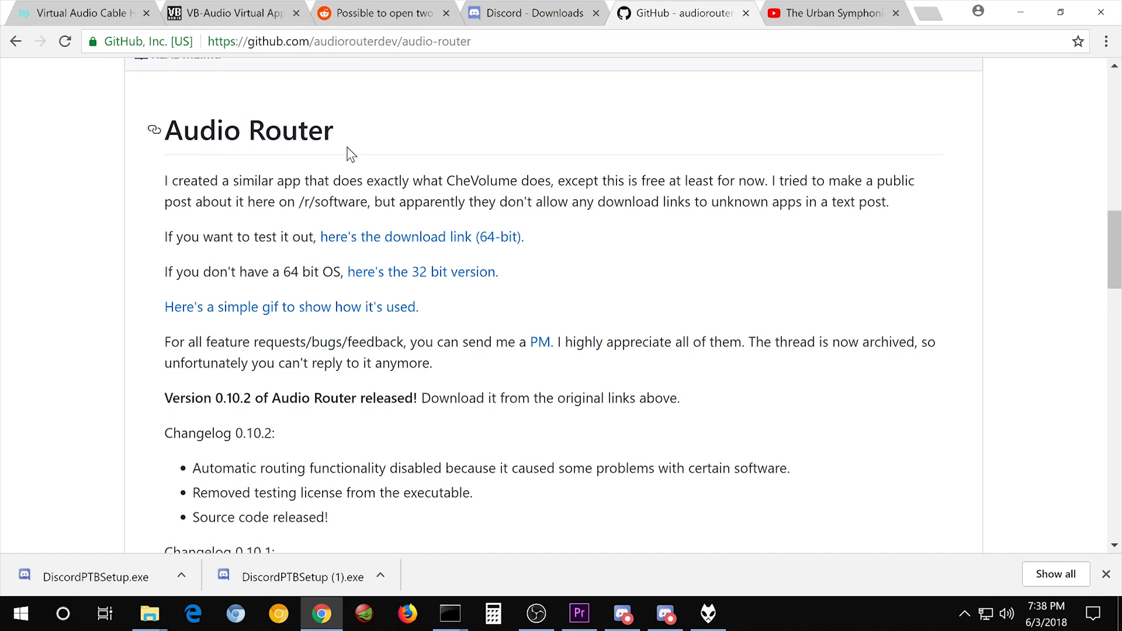
# Download the 64-bit version of Audio Router from its GitHub page in the browser and show the archive in its folder.
pyautogui.scroll(7, 349, 153)
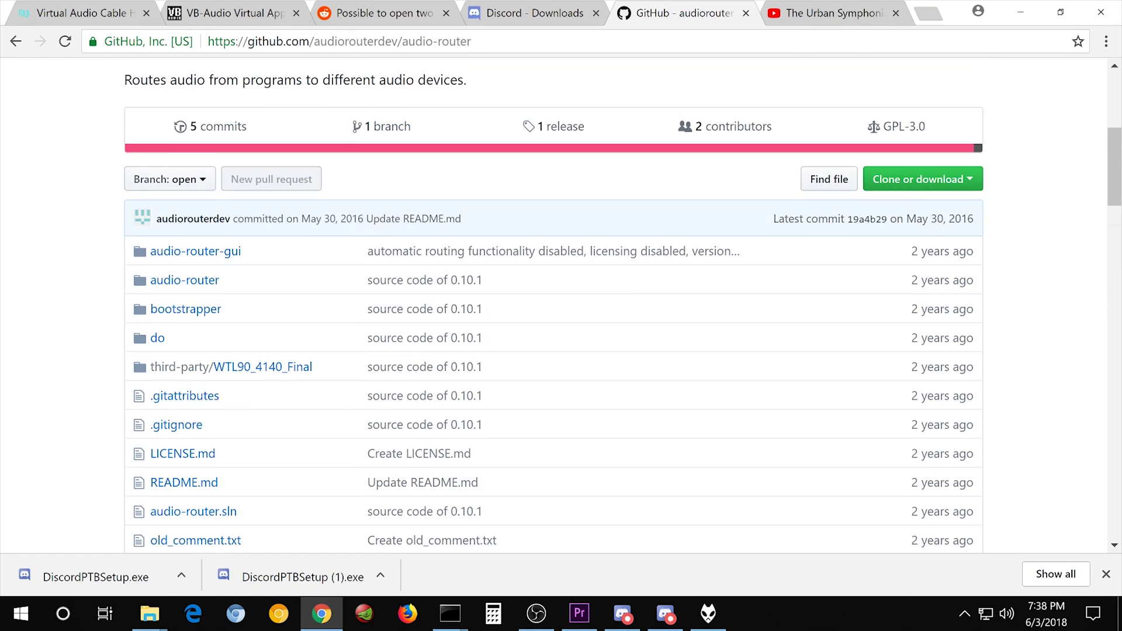
pyautogui.scroll(-7, 208, 345)
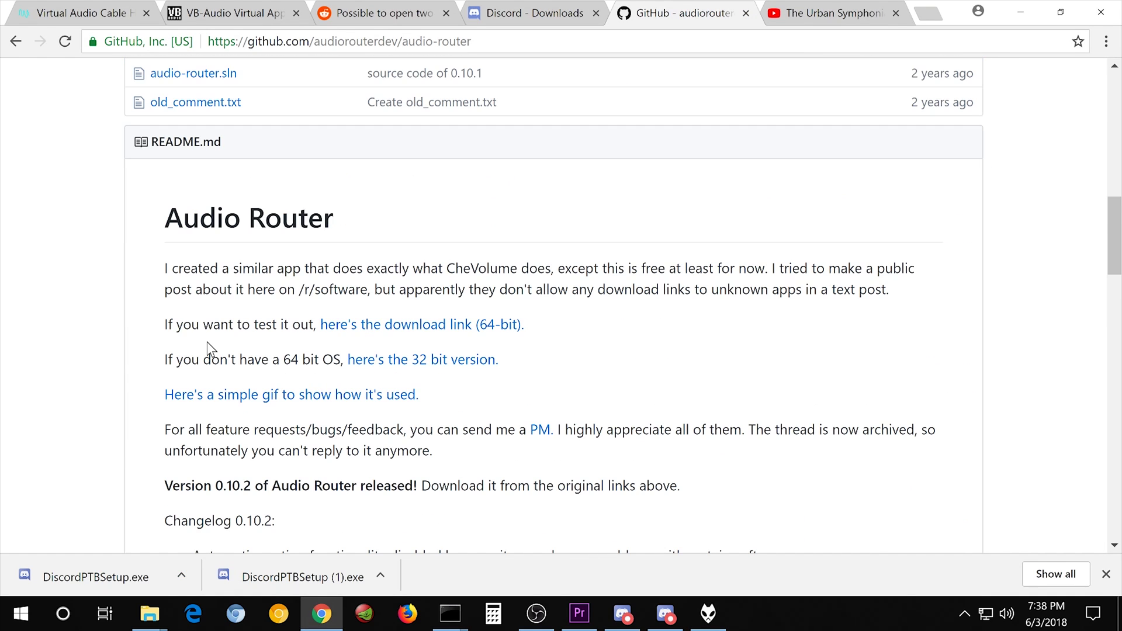
pyautogui.click(454, 336)
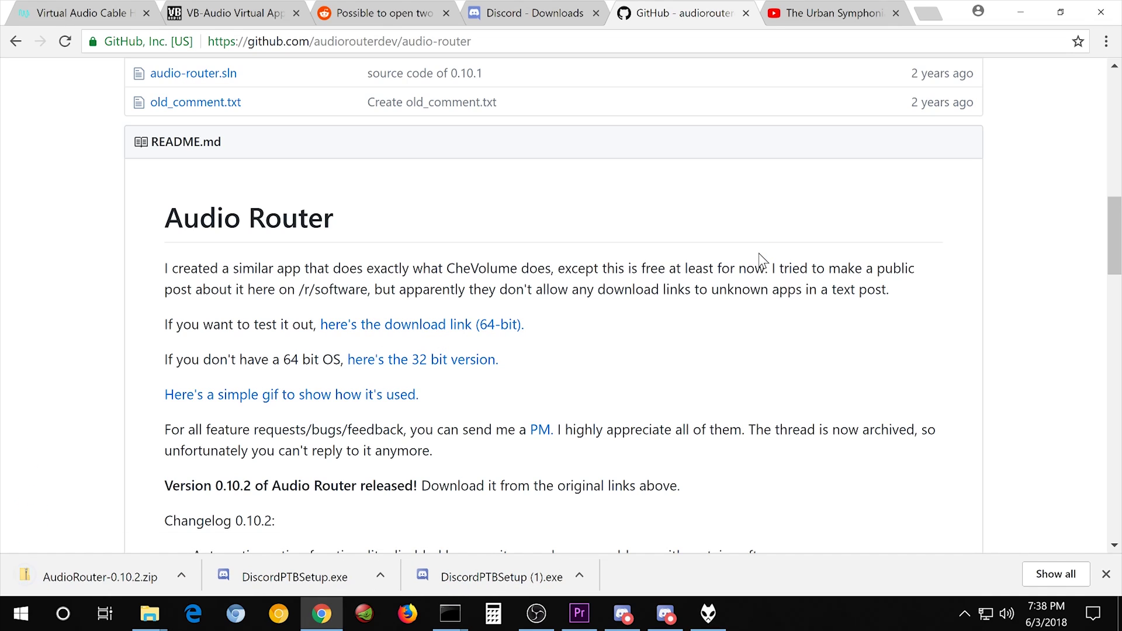
pyautogui.click(190, 584)
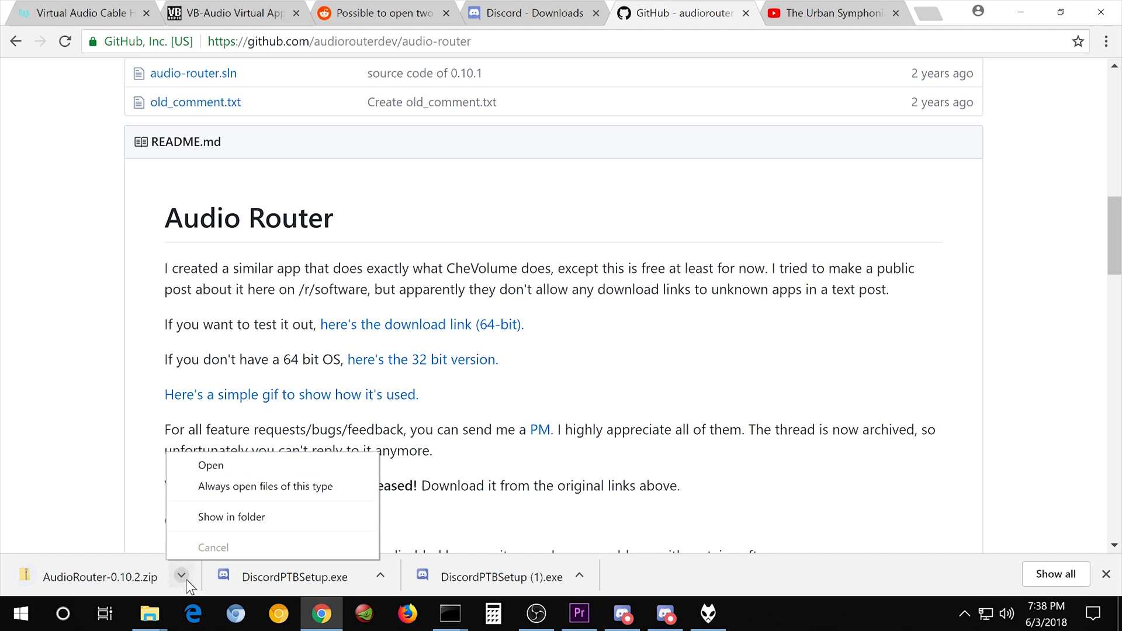
pyautogui.click(253, 517)
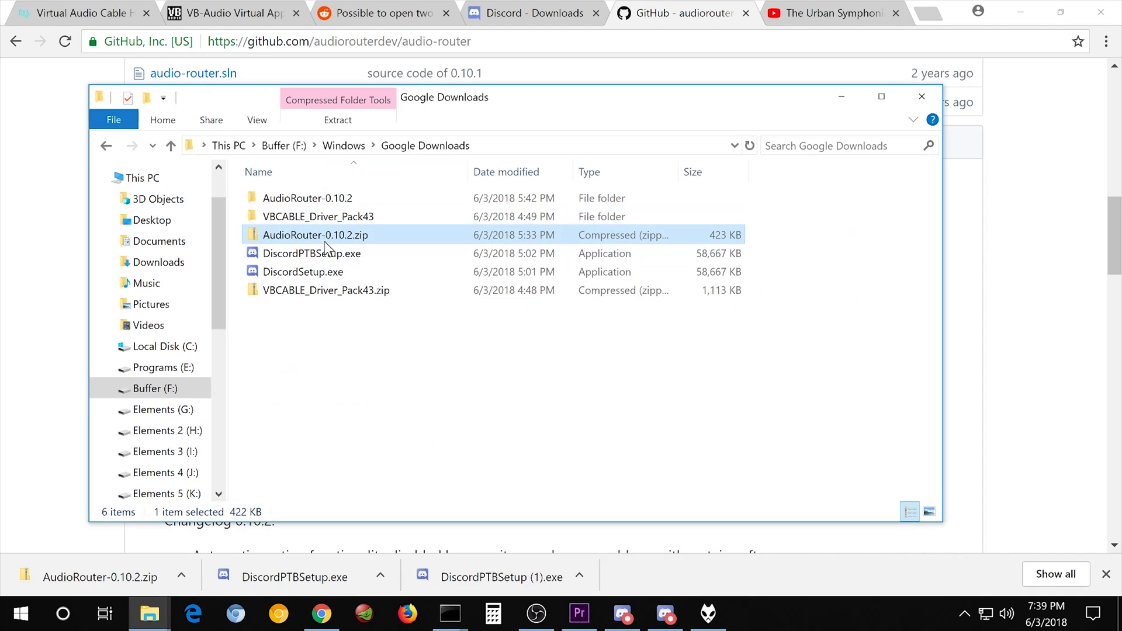
pyautogui.rightClick(362, 241)
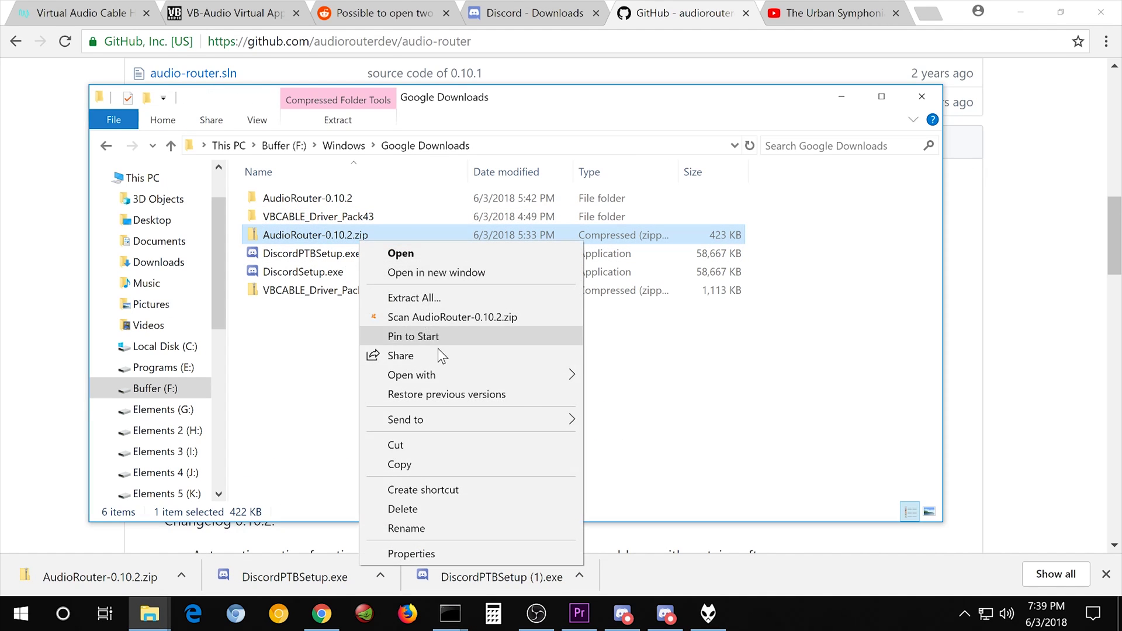
pyautogui.click(447, 299)
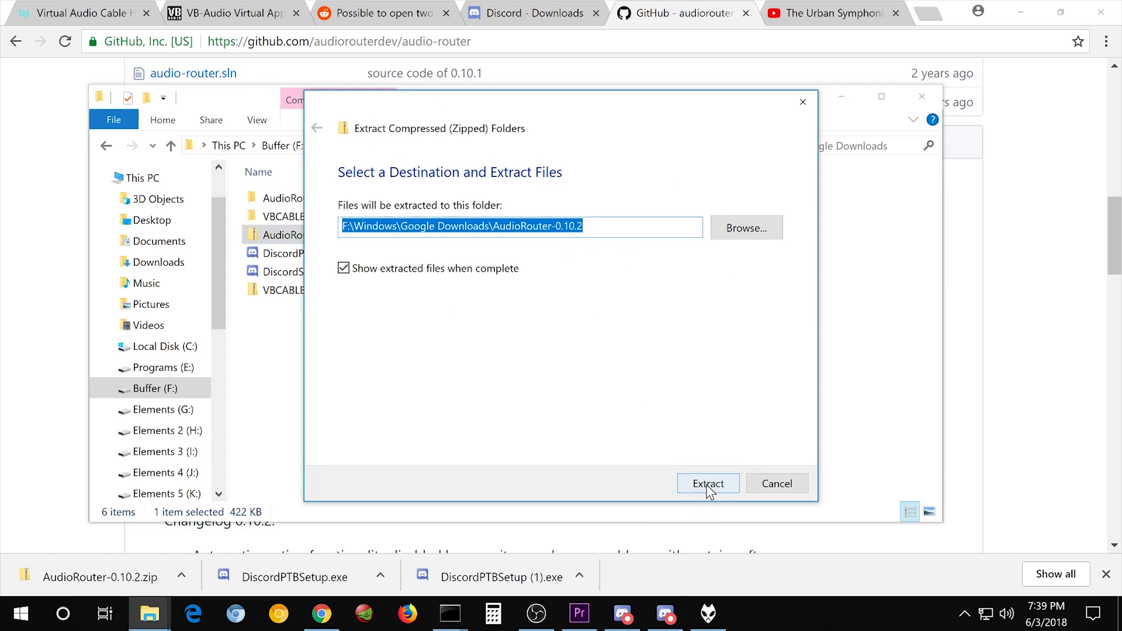
pyautogui.click(804, 494)
# Launch Audio Router.exe from the extracted AudioRouter-0.10.2 folder.
pyautogui.click(303, 197)
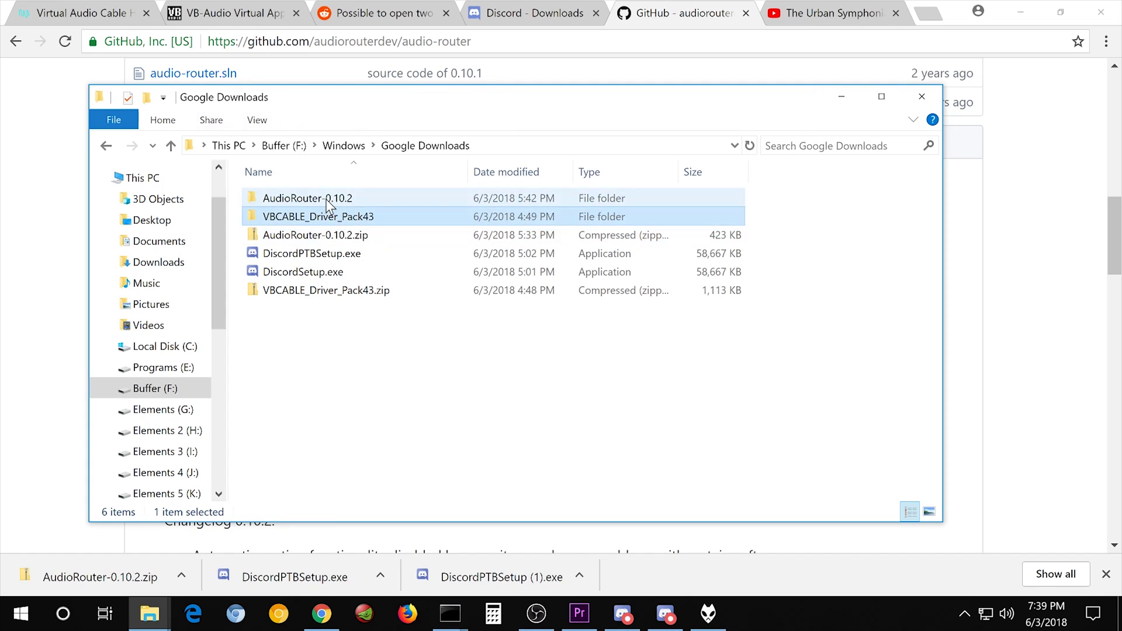
pyautogui.doubleClick(336, 201)
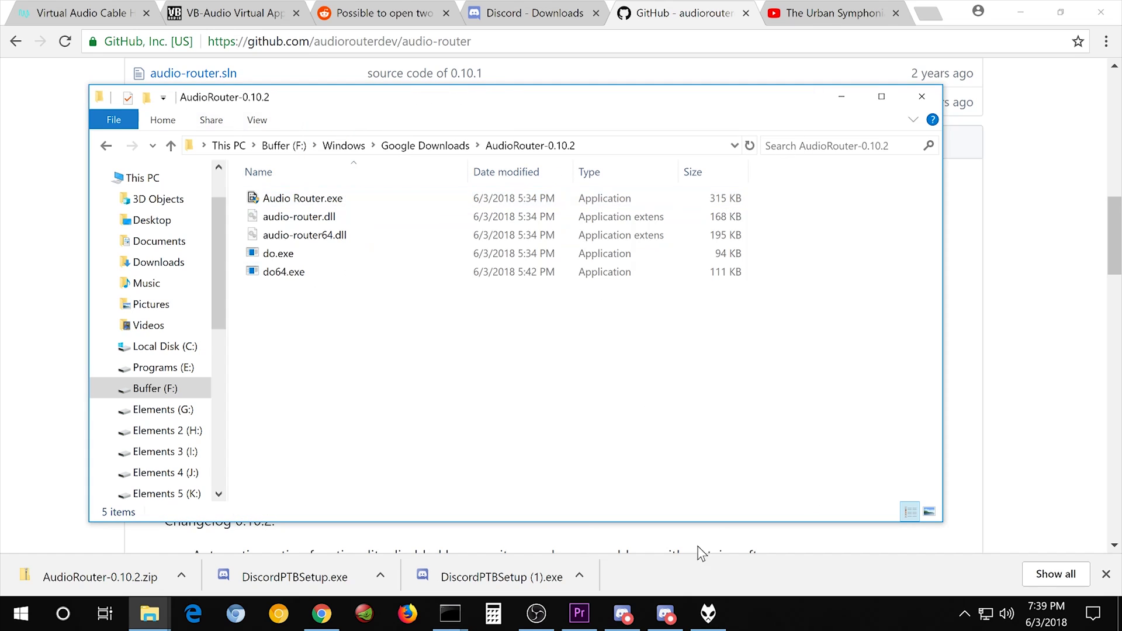
pyautogui.doubleClick(304, 200)
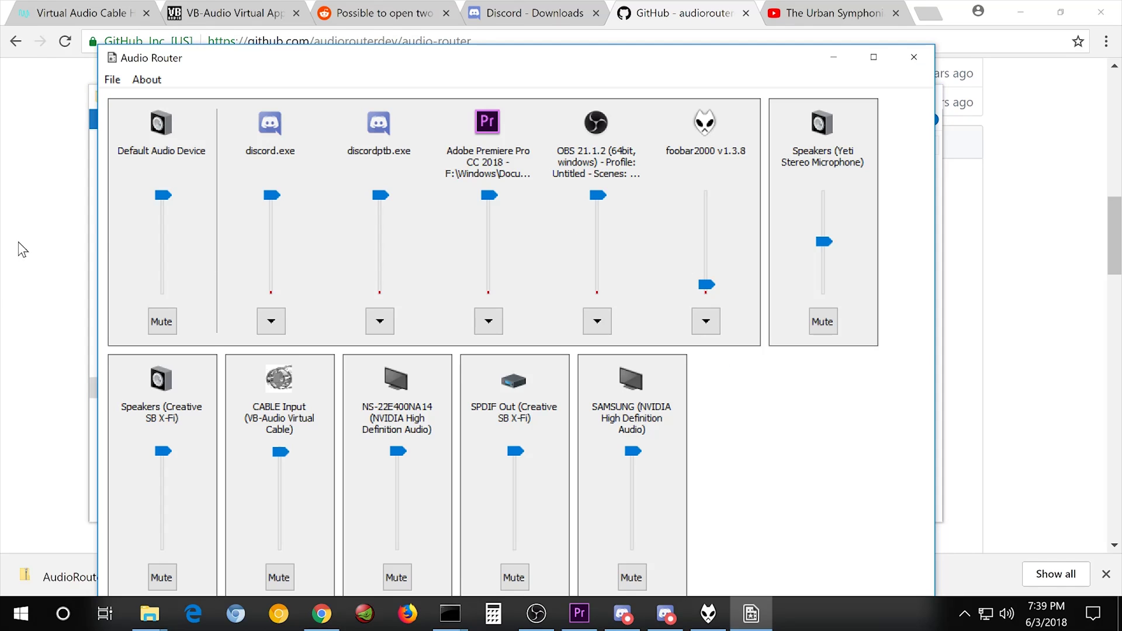
# Switch back to the browser and play The Urban Symphonia video on YouTube.
pyautogui.click(32, 301)
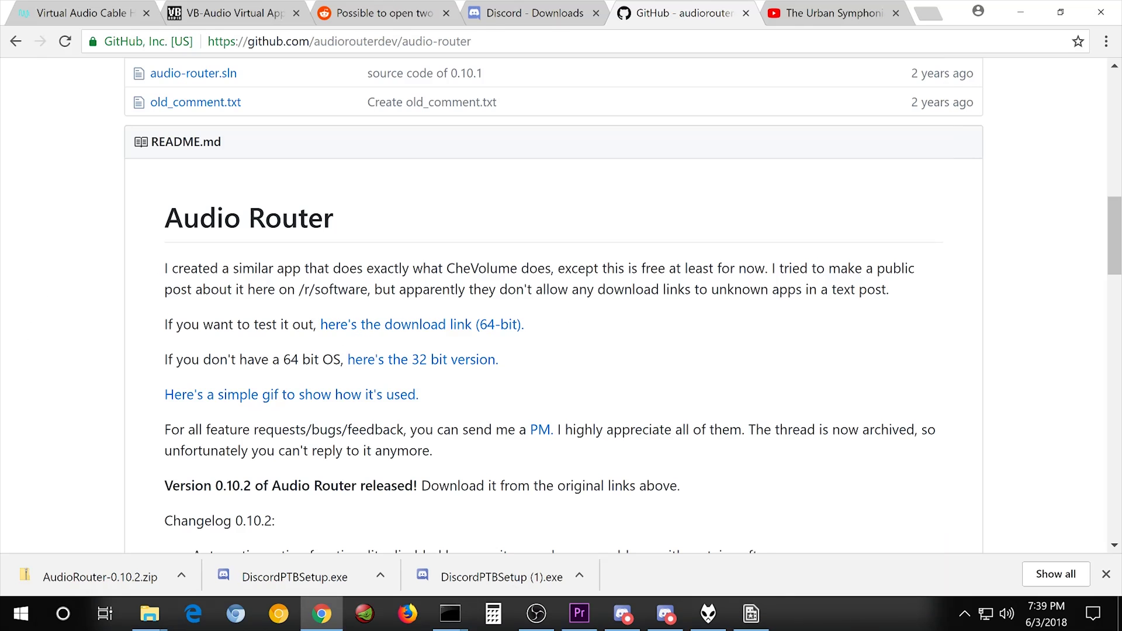
pyautogui.click(779, 22)
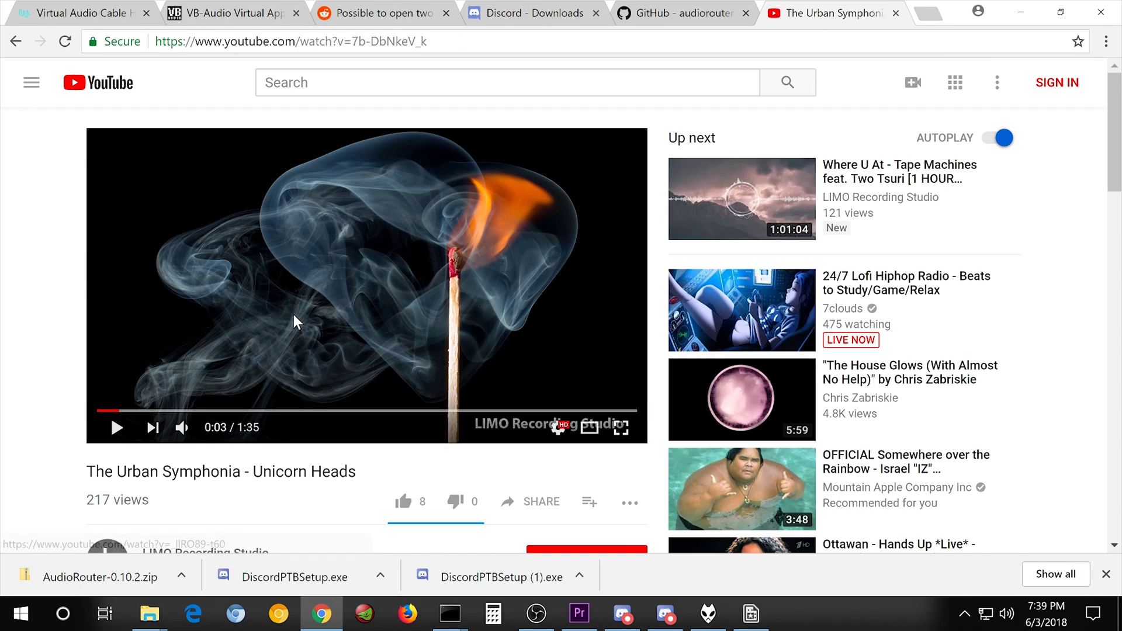
pyautogui.click(259, 280)
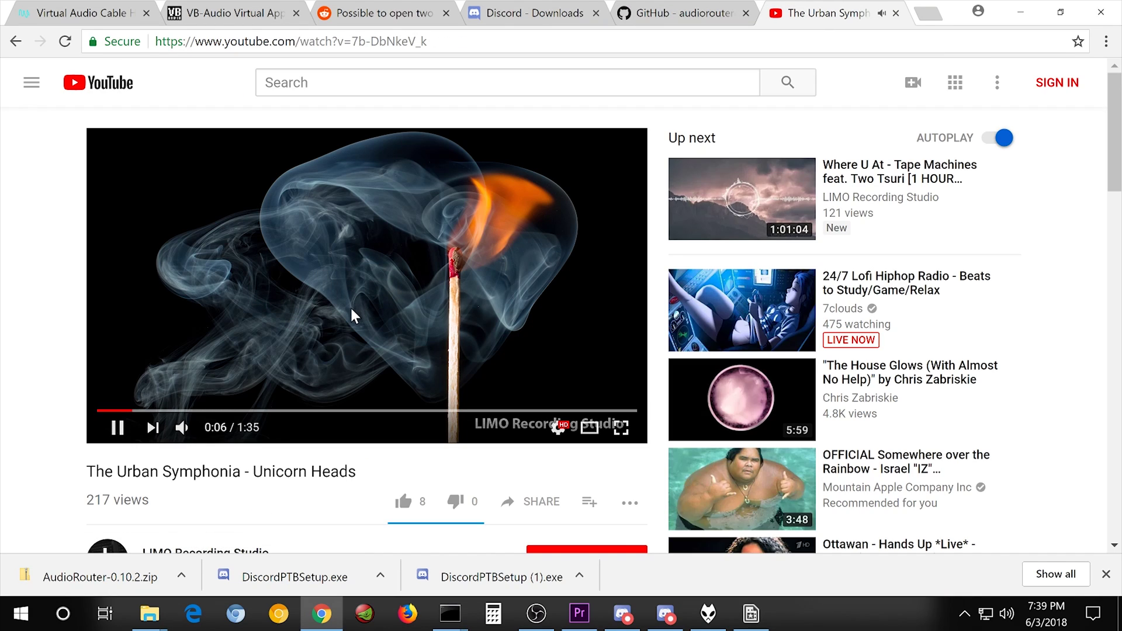
# Switch to Audio Router and route the audio of Chrome's YouTube video to CABLE Input (VB-Audio Virtual Cable).
pyautogui.click(666, 615)
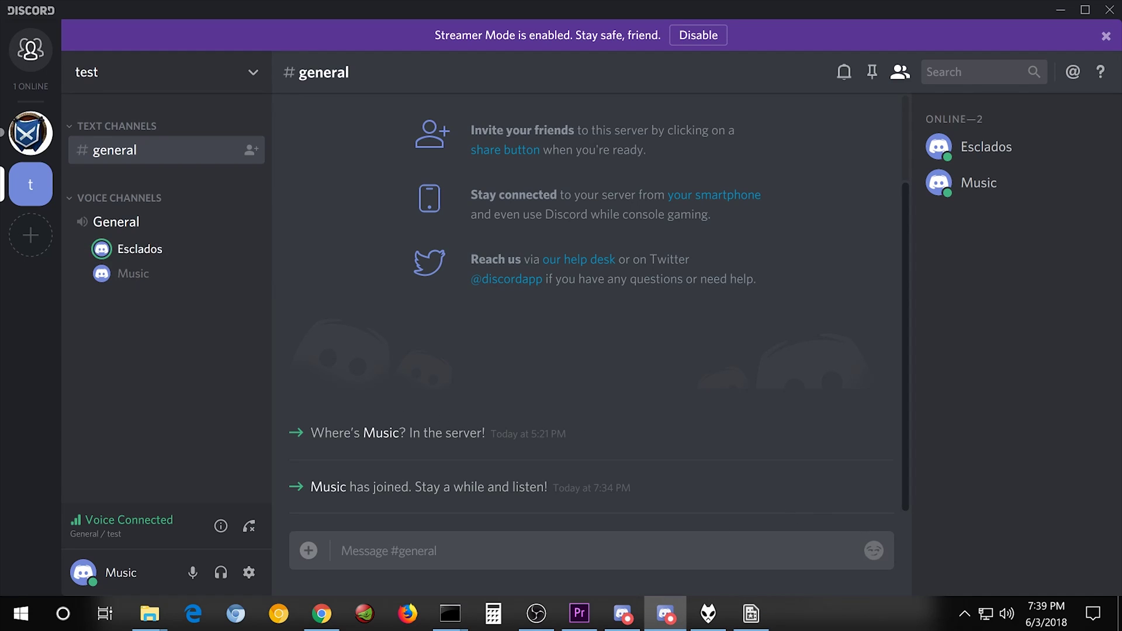
pyautogui.click(623, 614)
pyautogui.click(751, 614)
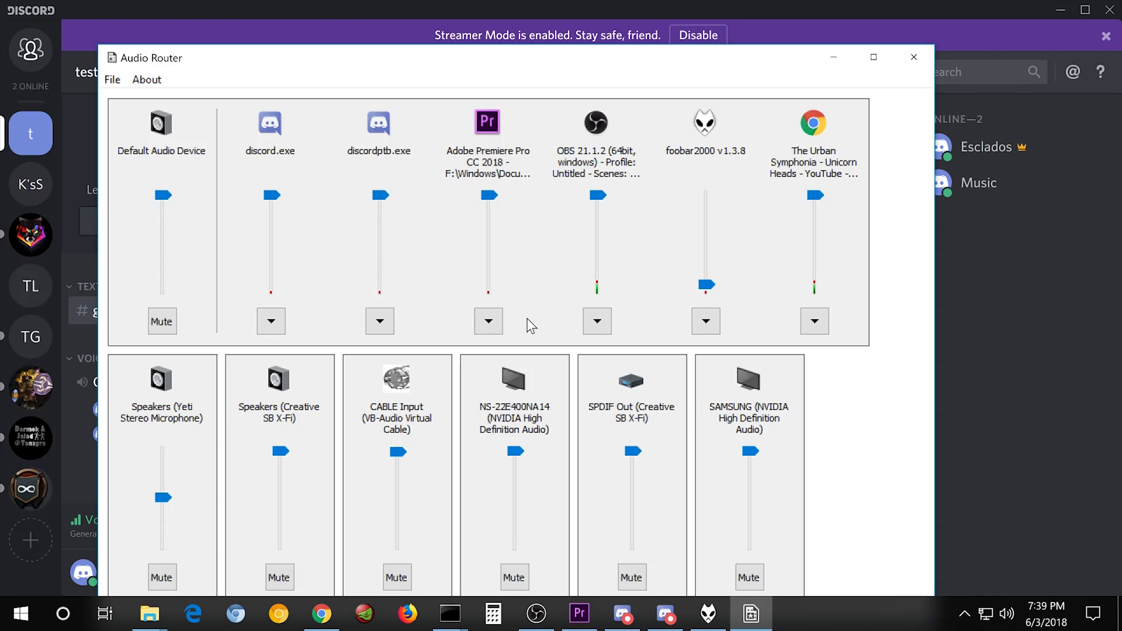
pyautogui.click(815, 322)
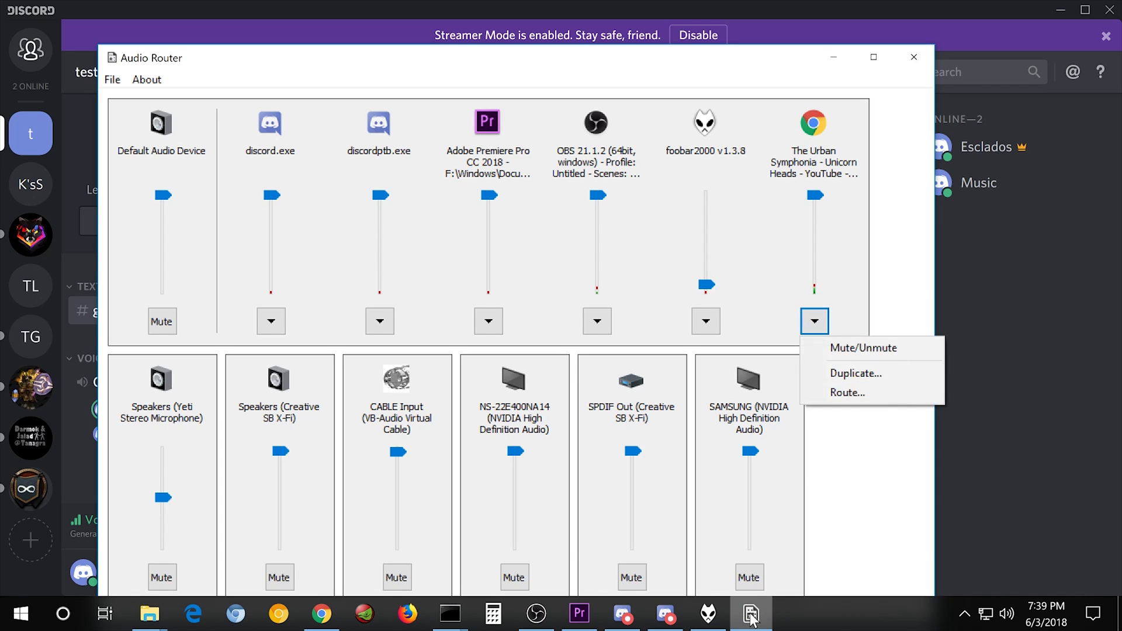
pyautogui.moveTo(753, 617)
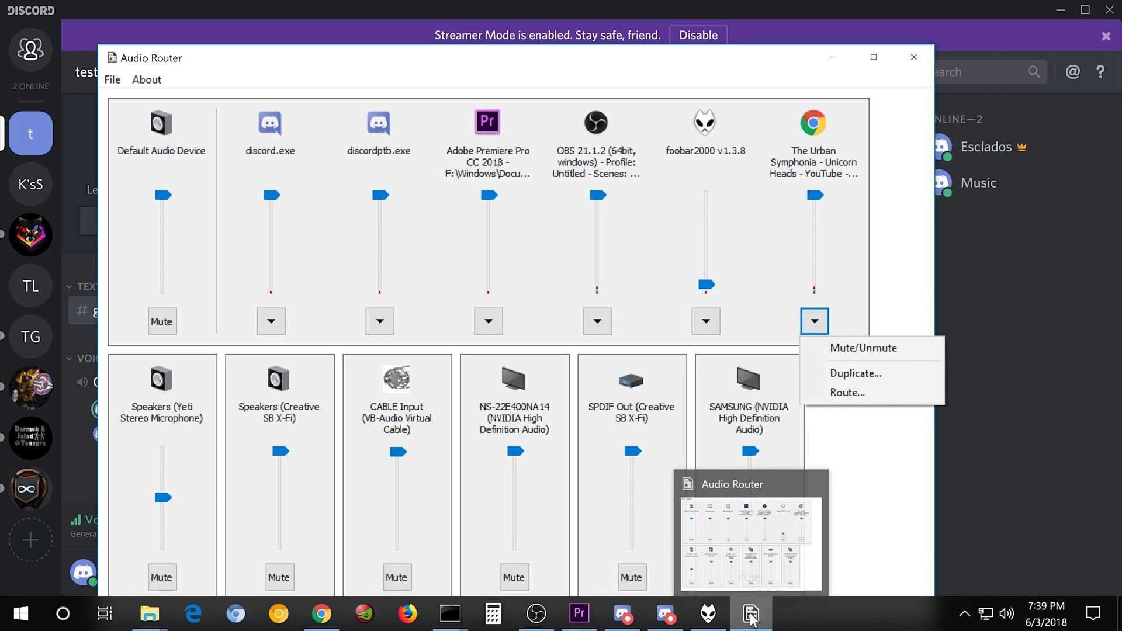
pyautogui.click(866, 393)
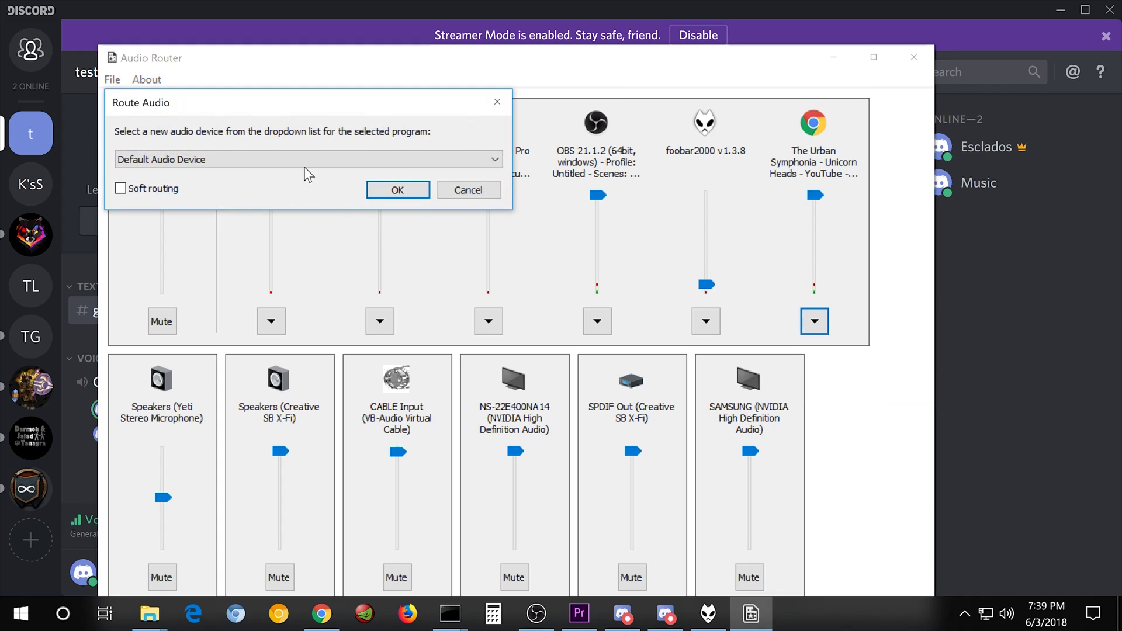
pyautogui.click(306, 159)
pyautogui.click(264, 214)
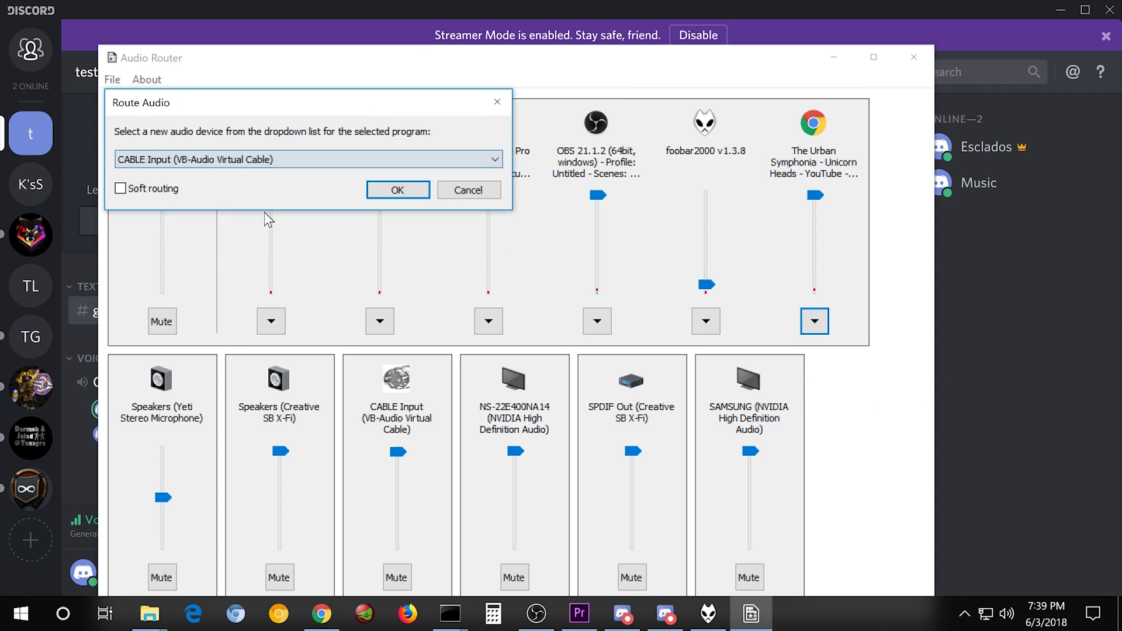
pyautogui.click(395, 191)
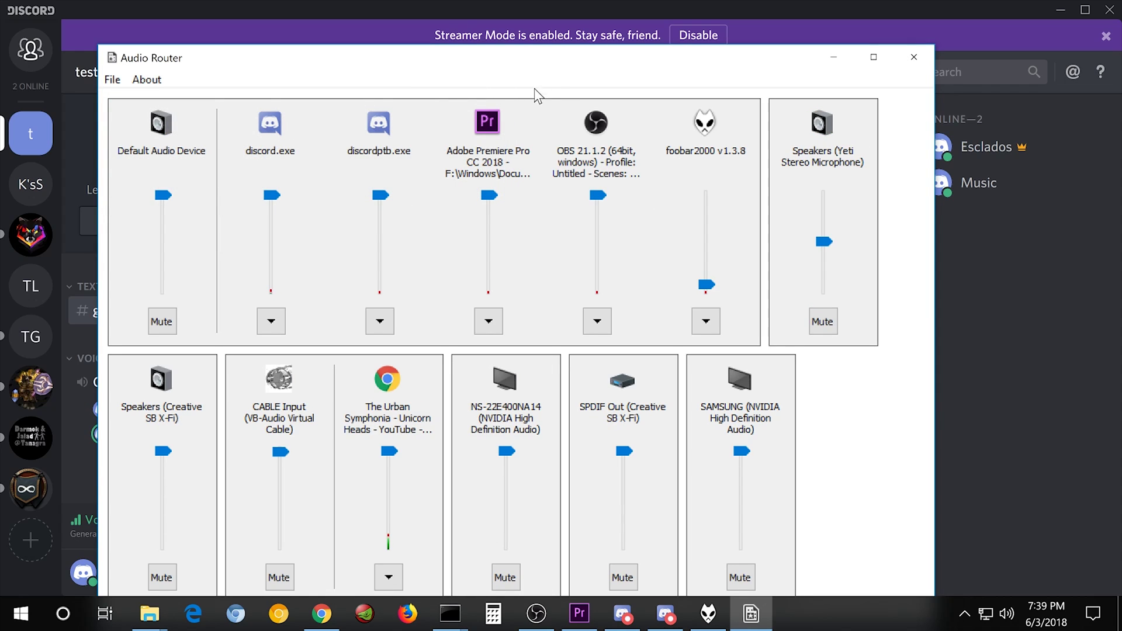
# Switch to the Discord clients and check whether the Music account transmits sound in the General voice channel.
pyautogui.click(456, 17)
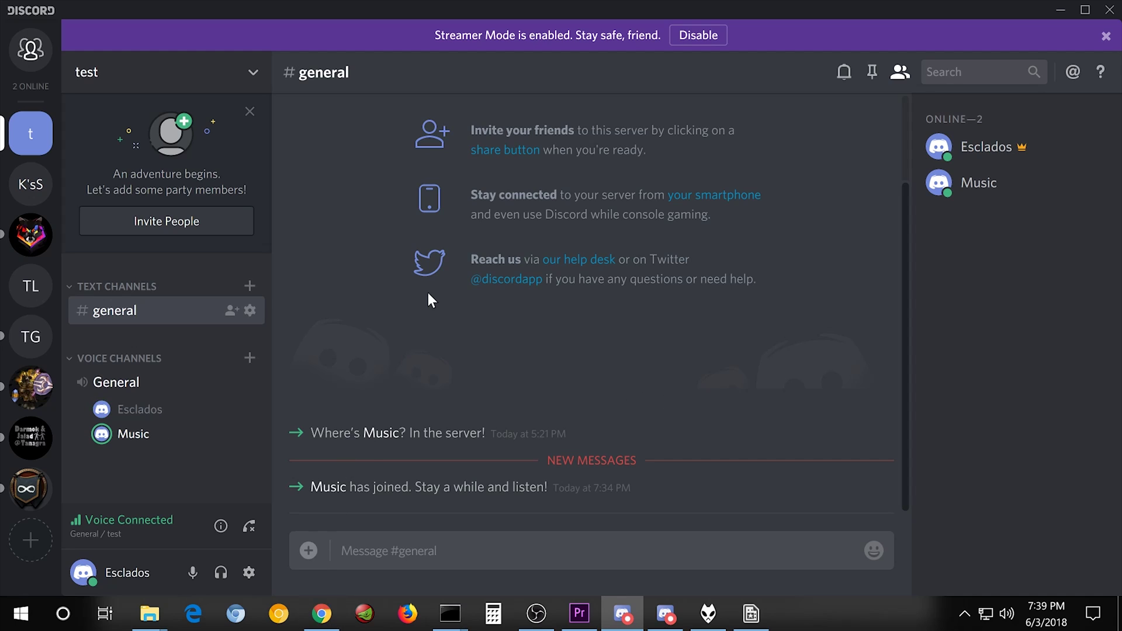
pyautogui.click(751, 613)
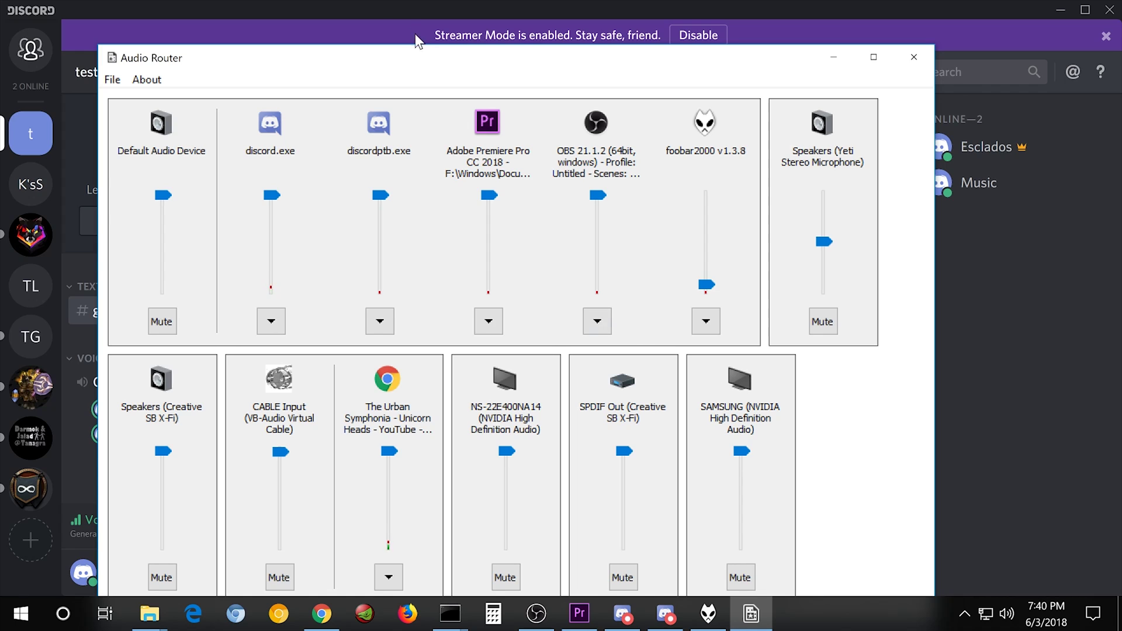
pyautogui.click(369, 8)
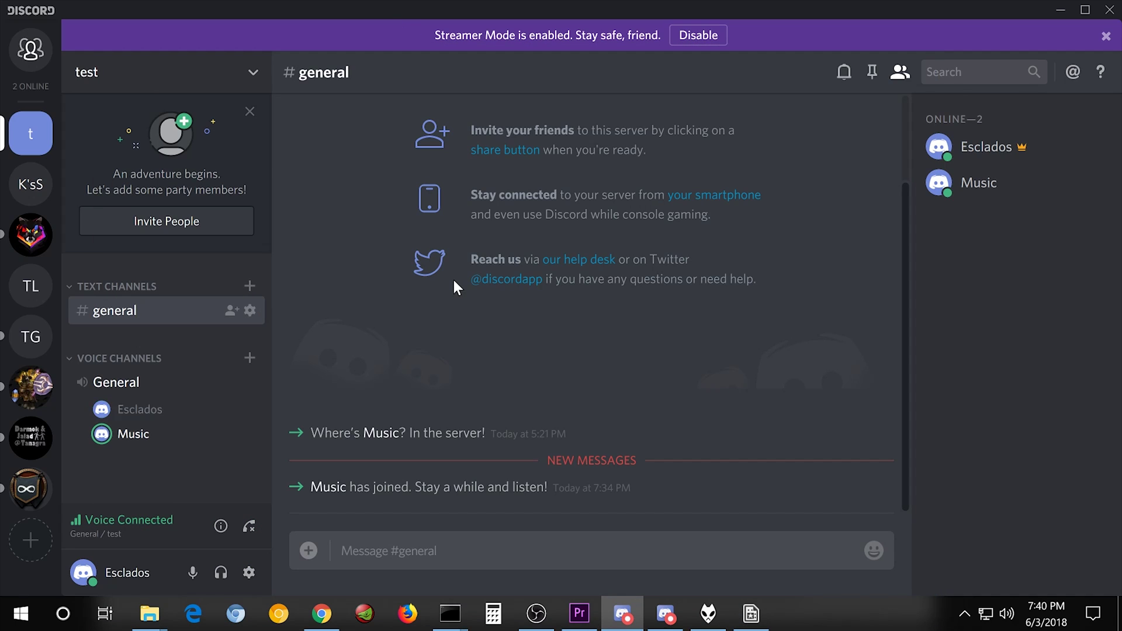
pyautogui.hotkey('alt', 'Tab')
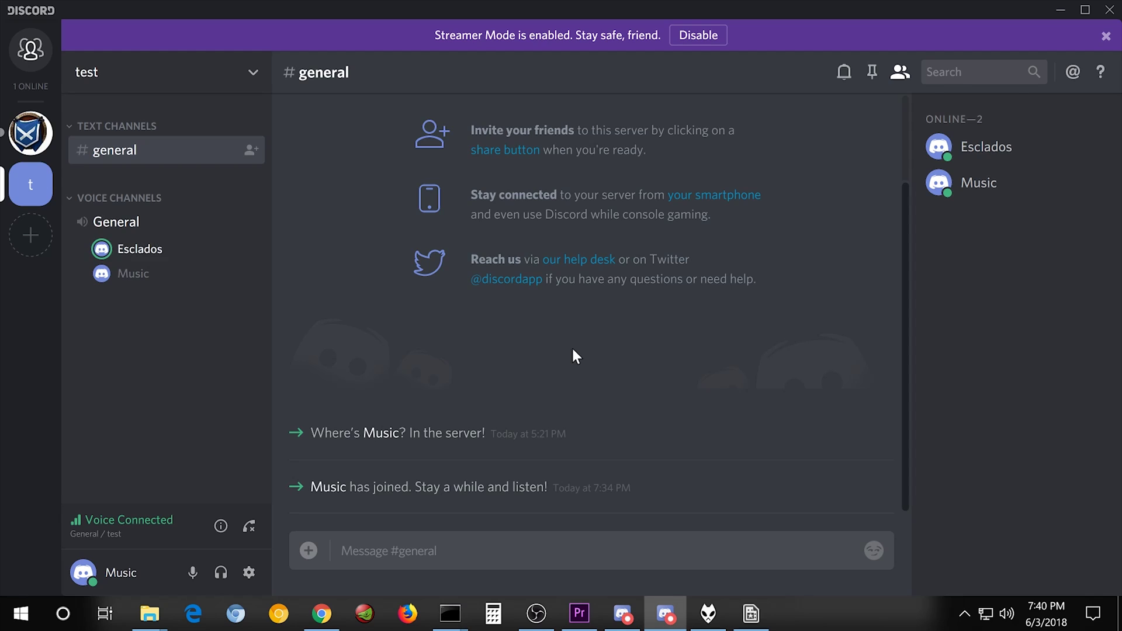